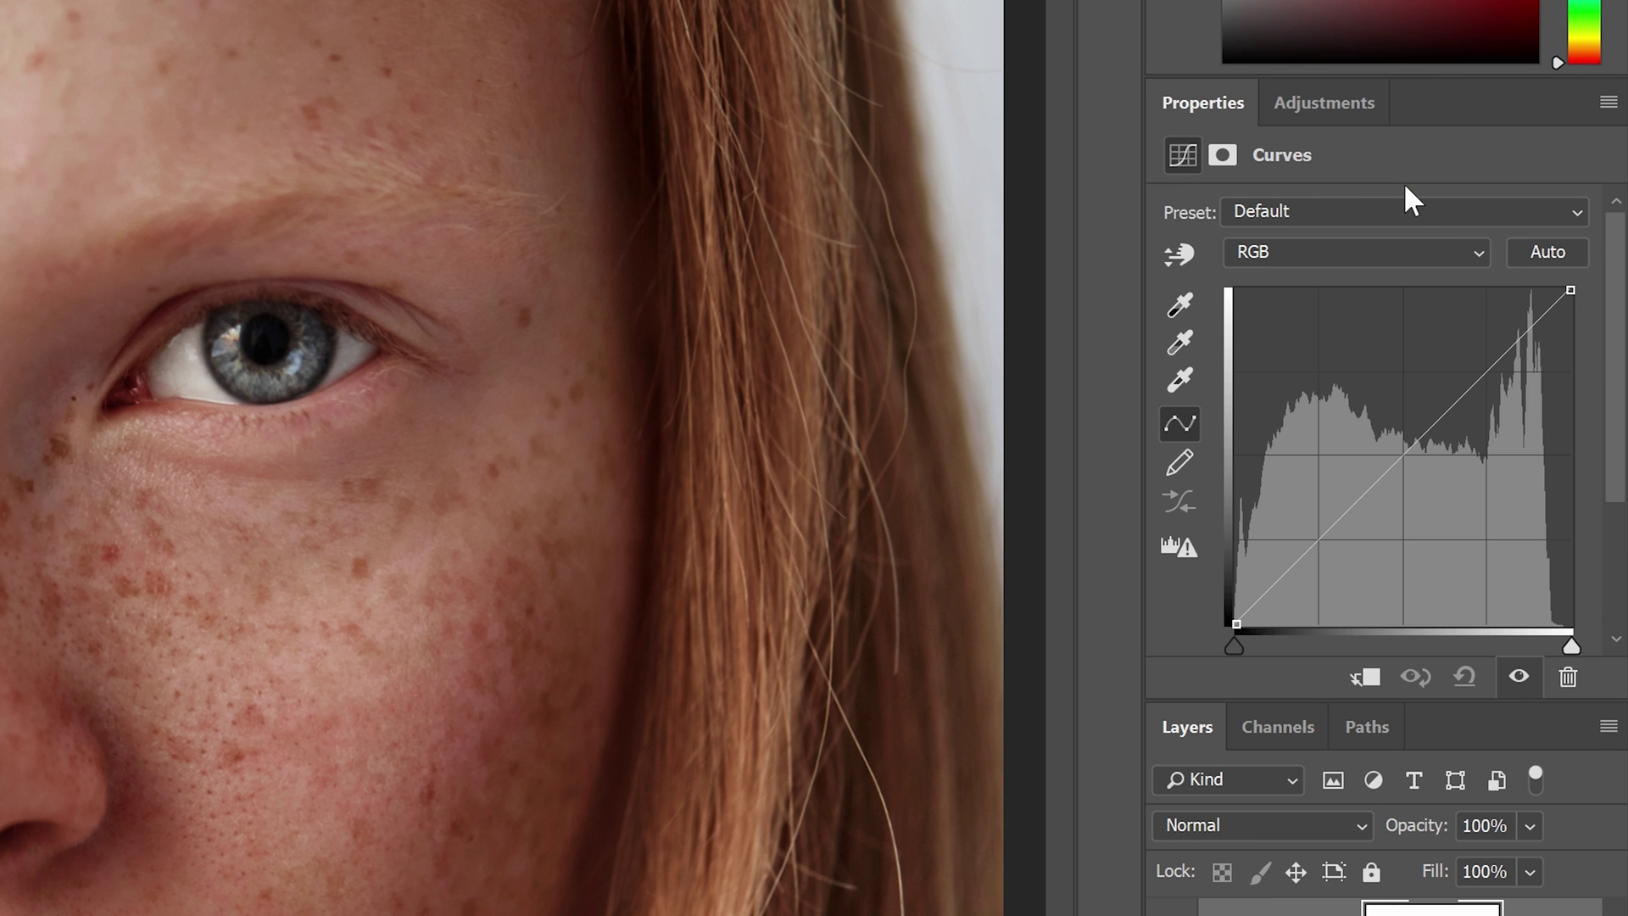
- Lower the RGB curve's top point, raise a midpoint, and pull down the Blue curve's top endpoint
left_click_drag(1572, 290, 1570, 369)
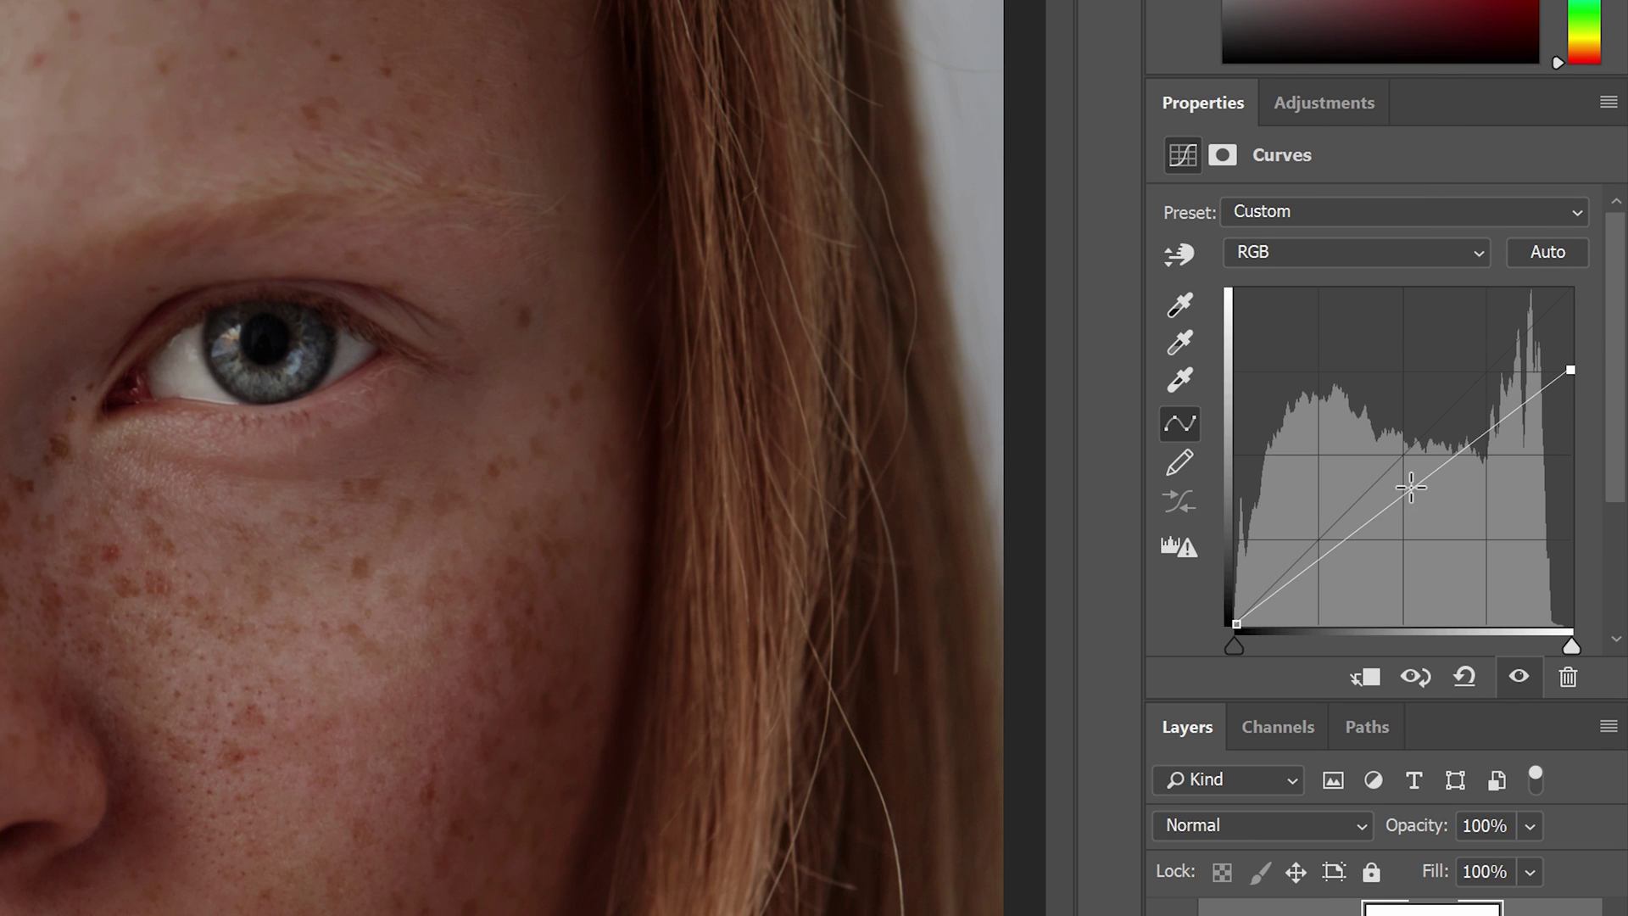
left_click_drag(1405, 489, 1405, 452)
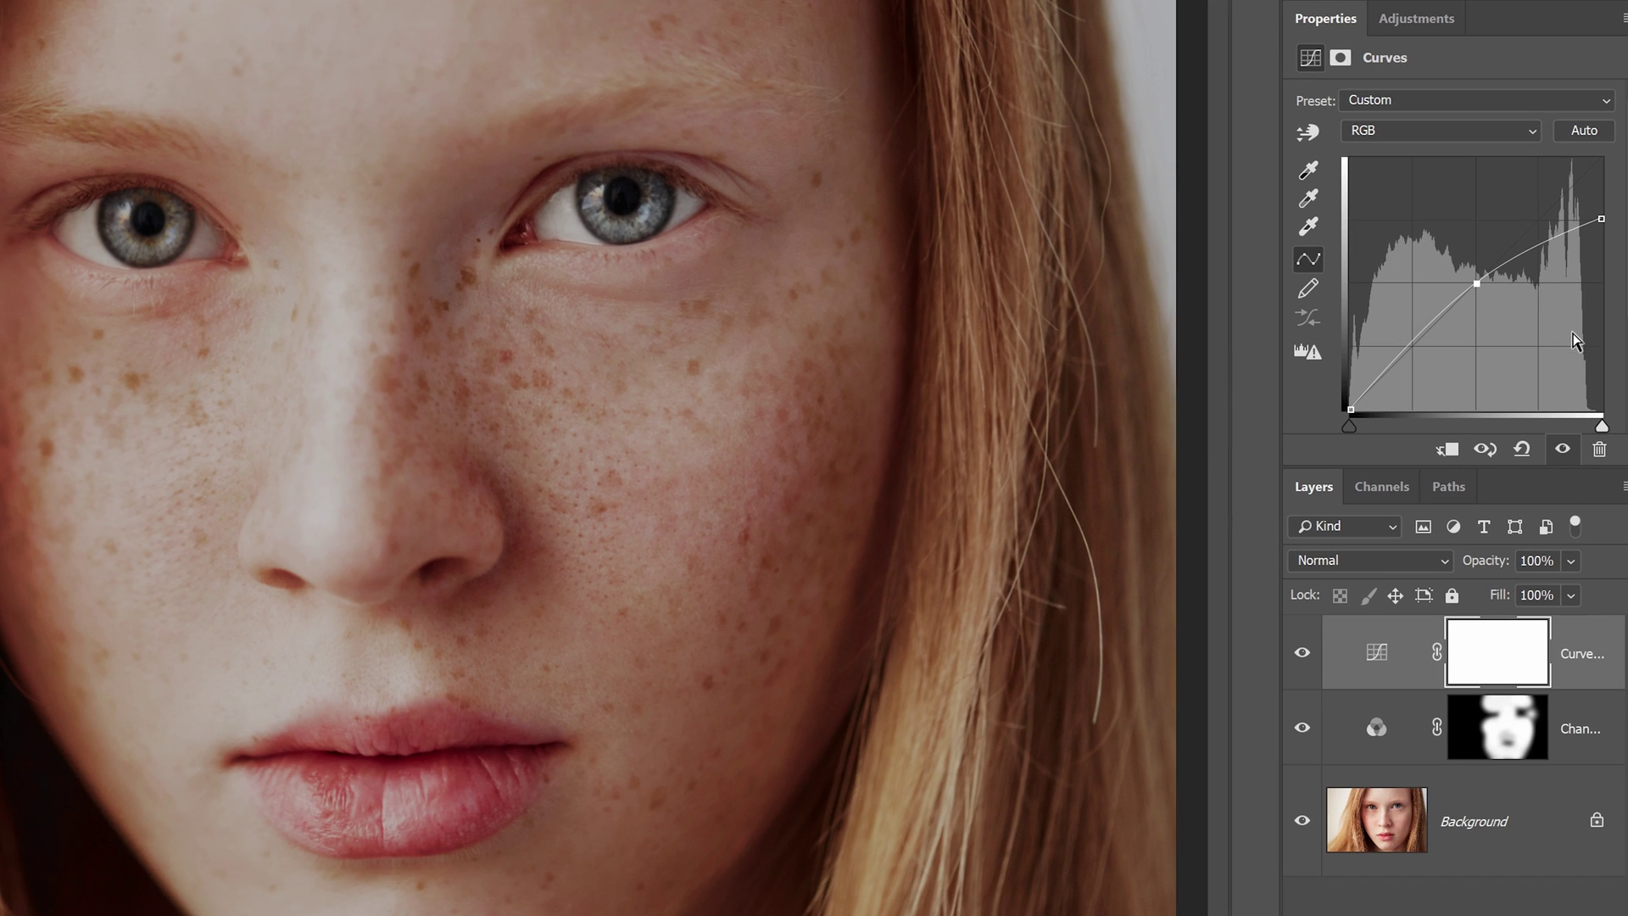
left_click(1451, 131)
left_click(1445, 196)
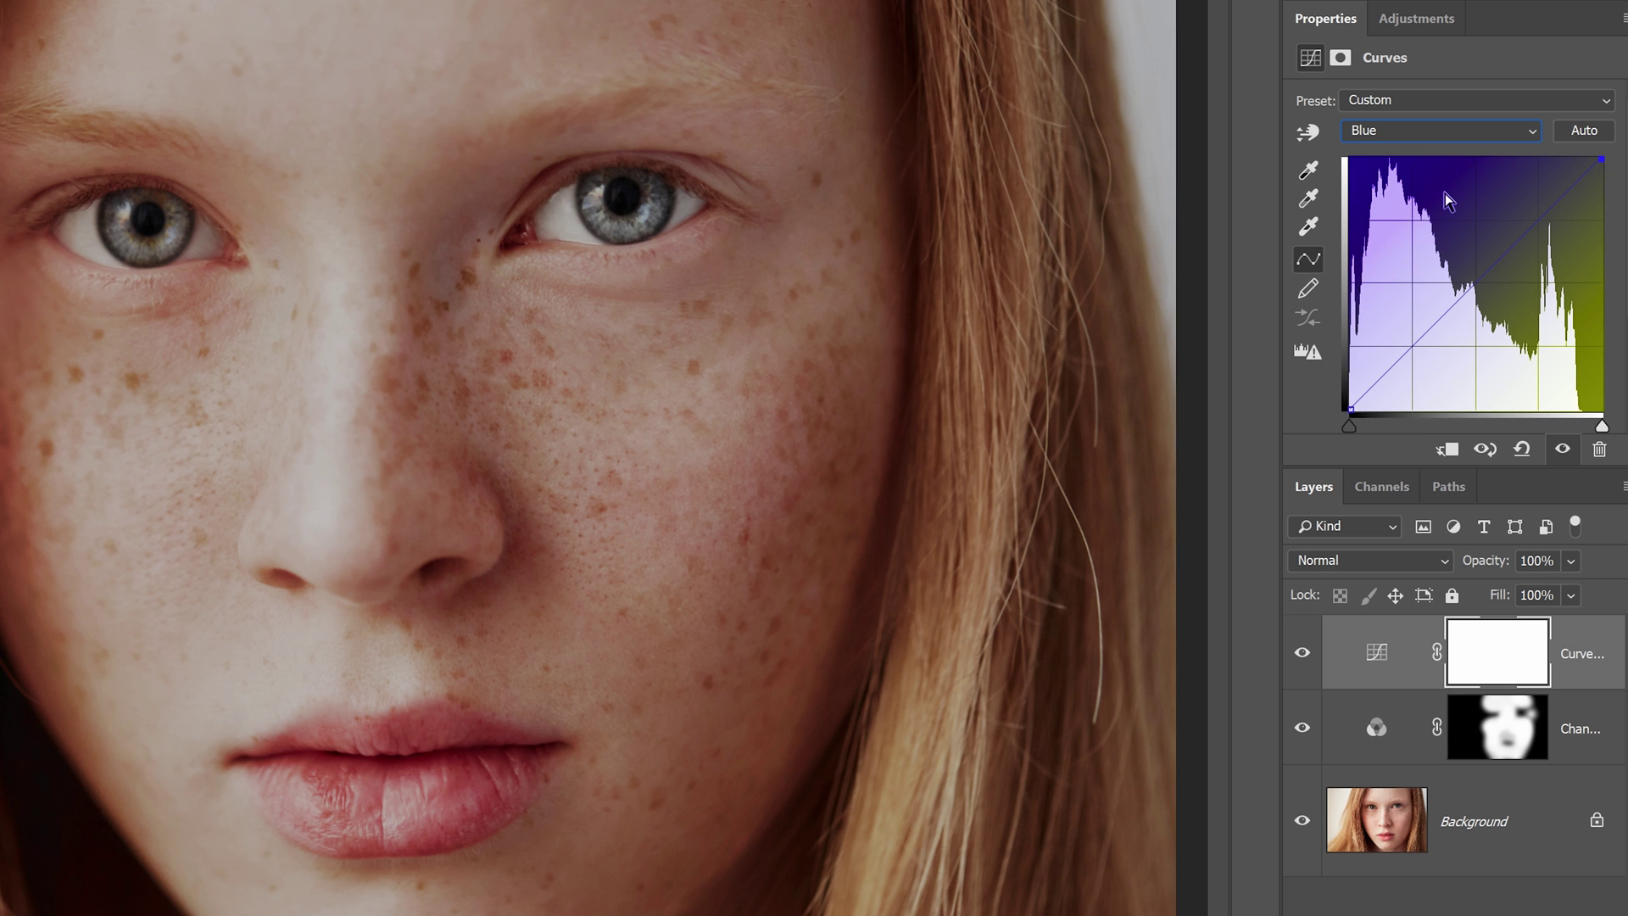
left_click_drag(1601, 159, 1606, 221)
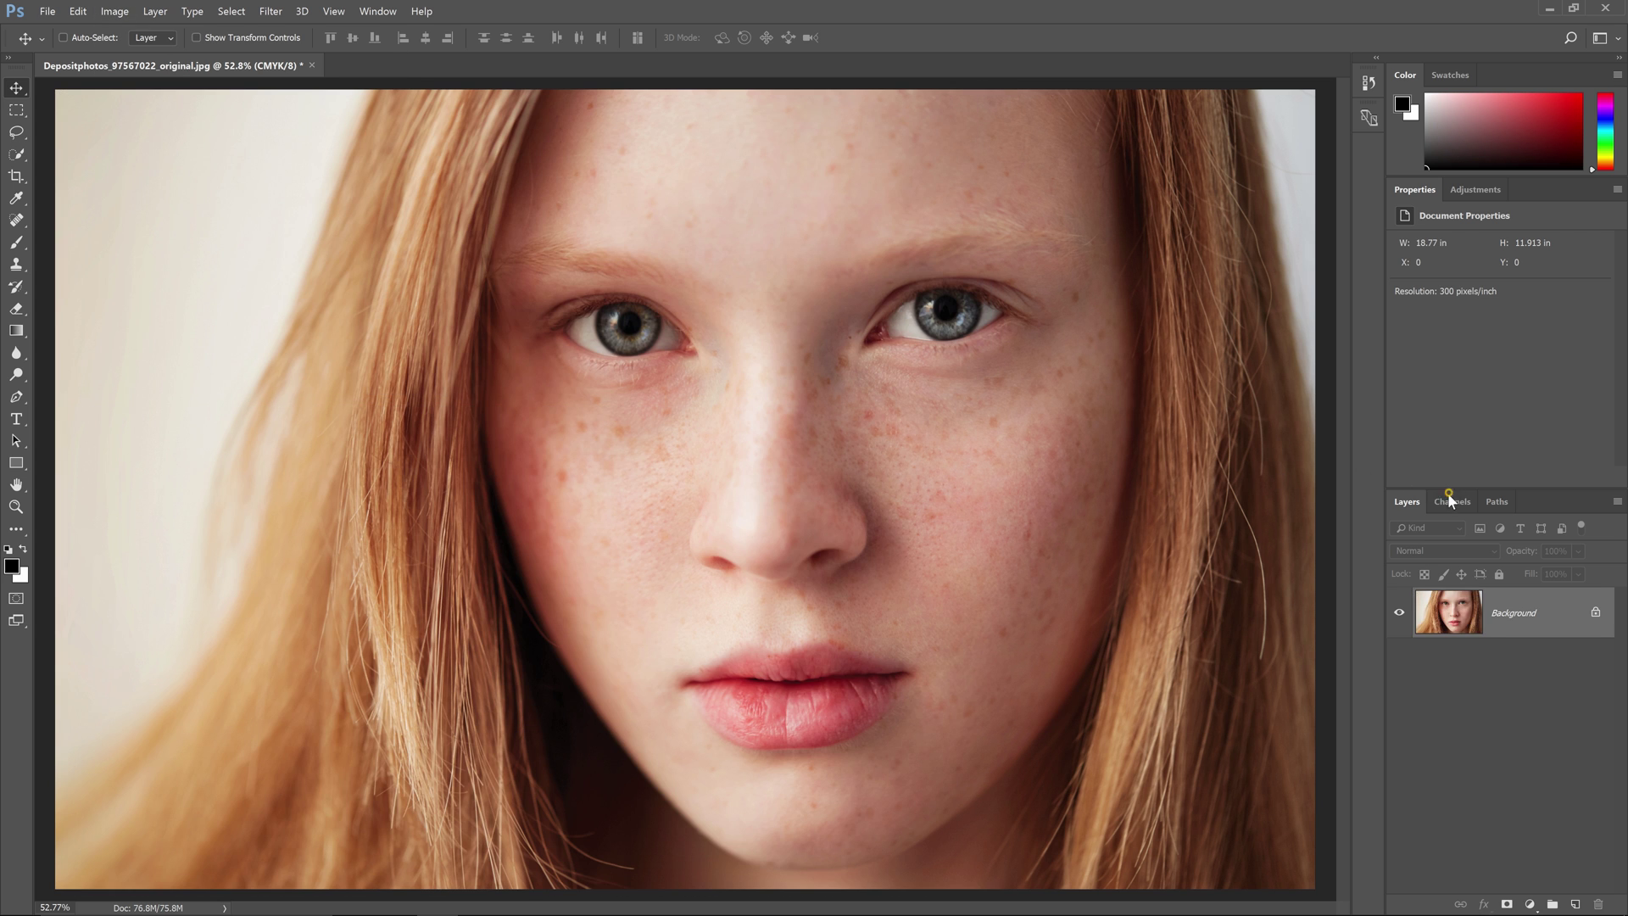
left_click(1452, 502)
left_click(1454, 597)
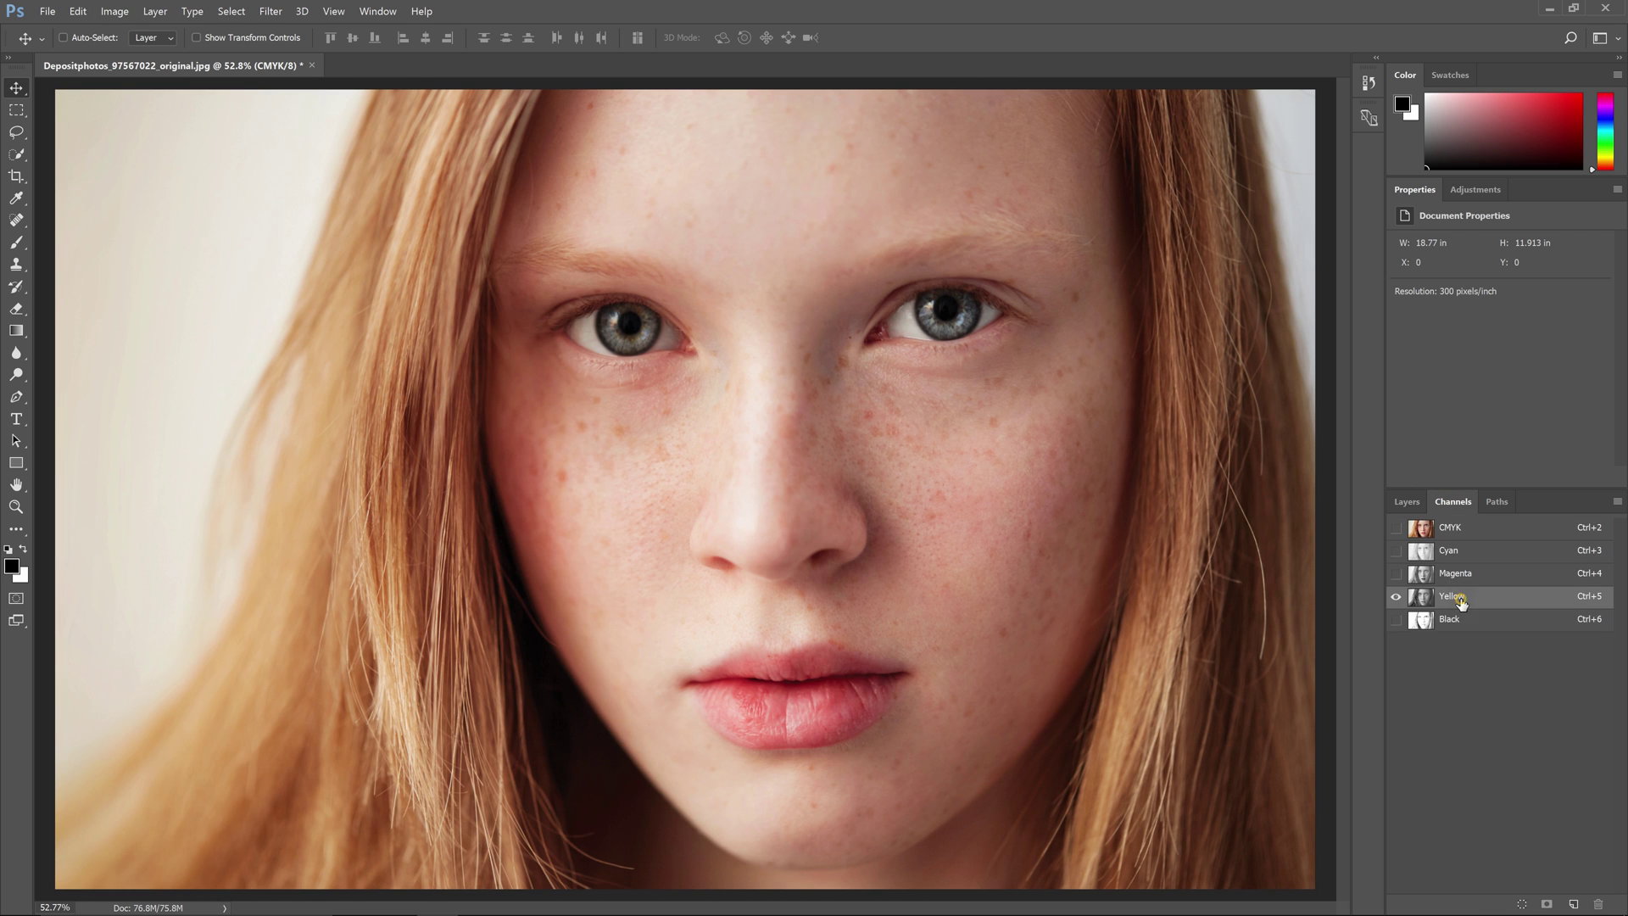
key("ctrl+z")
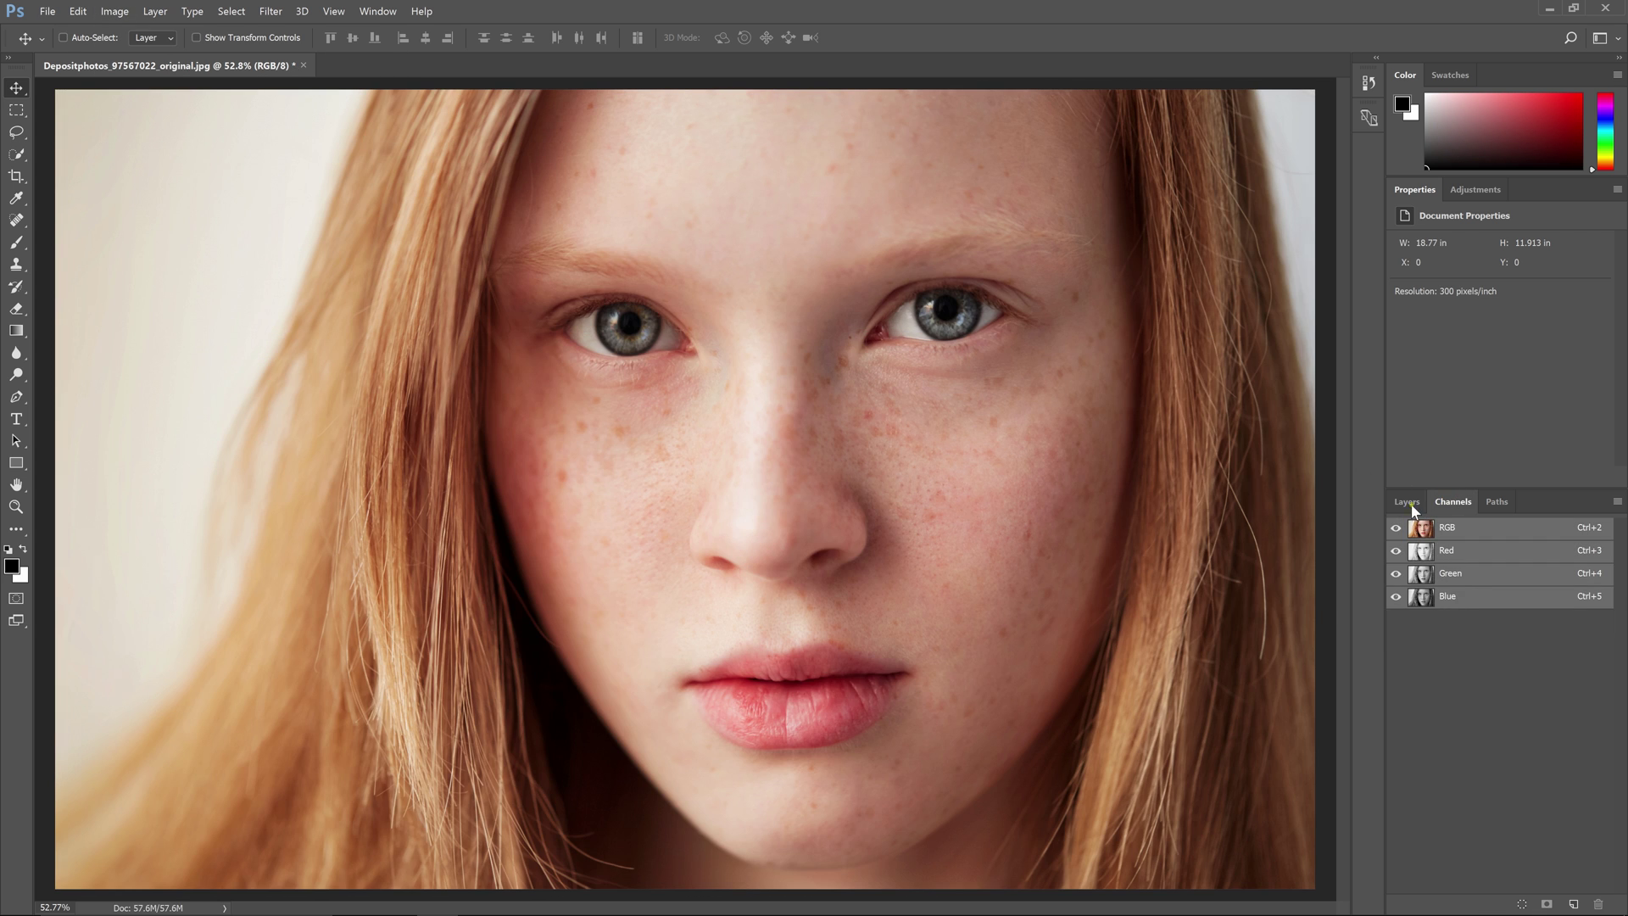
left_click(1407, 501)
key("ctrl+v")
left_click(1436, 552)
left_click(1438, 735)
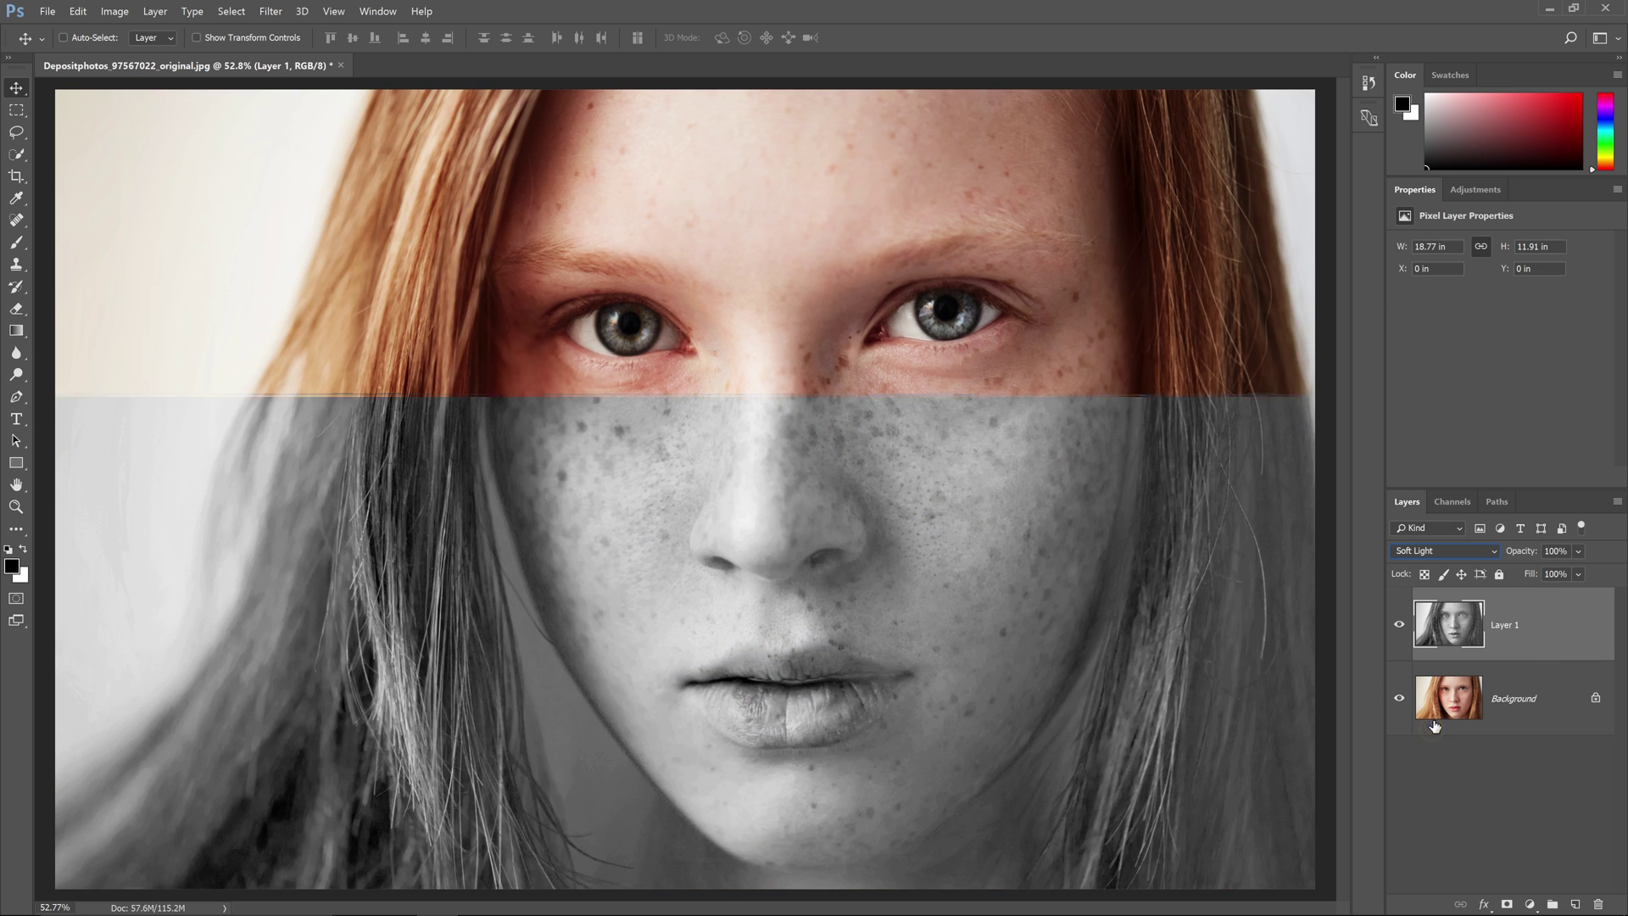
left_click(1401, 624)
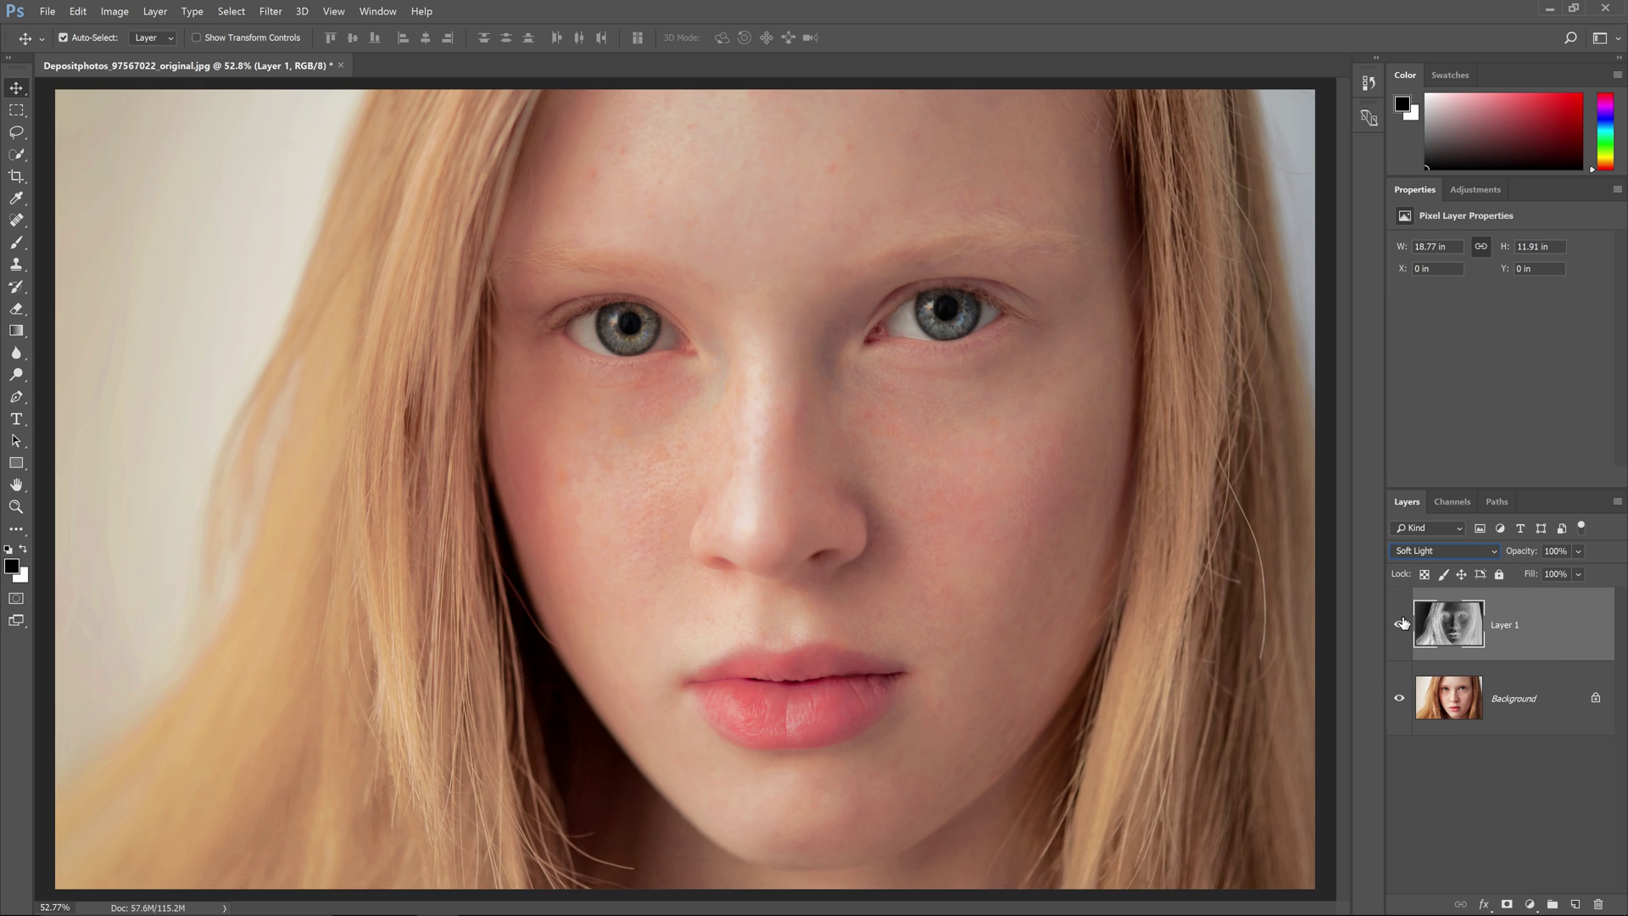
left_click(1402, 623)
key("ctrl+i")
key("Delete")
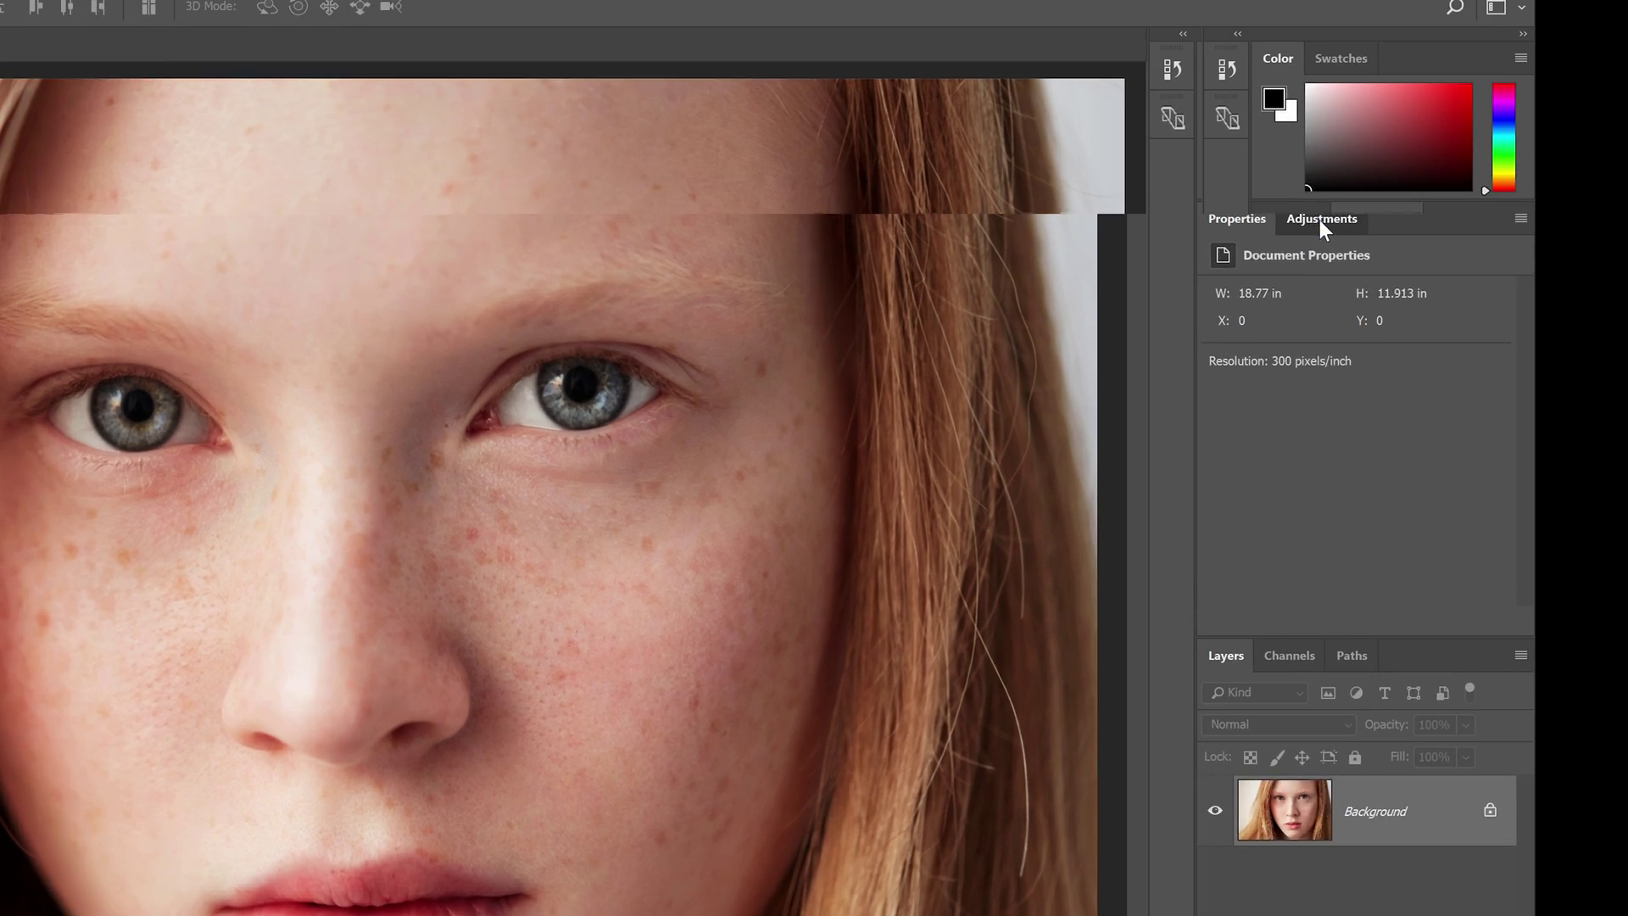
- Add a Channel Mixer adjustment layer from the Adjustments choices
left_click(1450, 190)
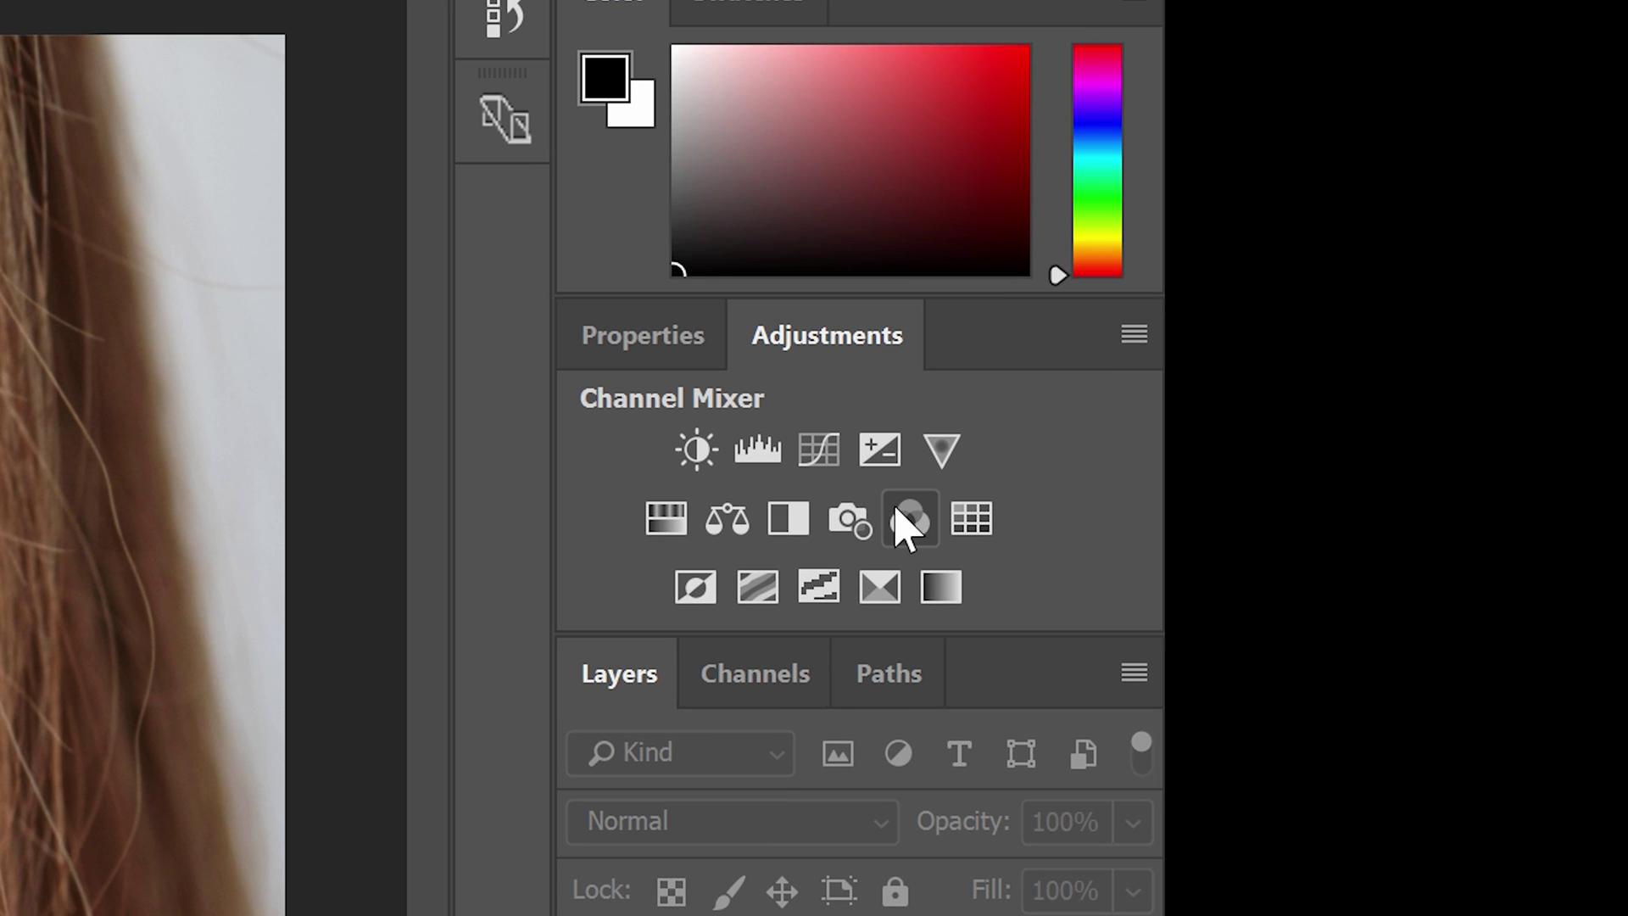
left_click(907, 523)
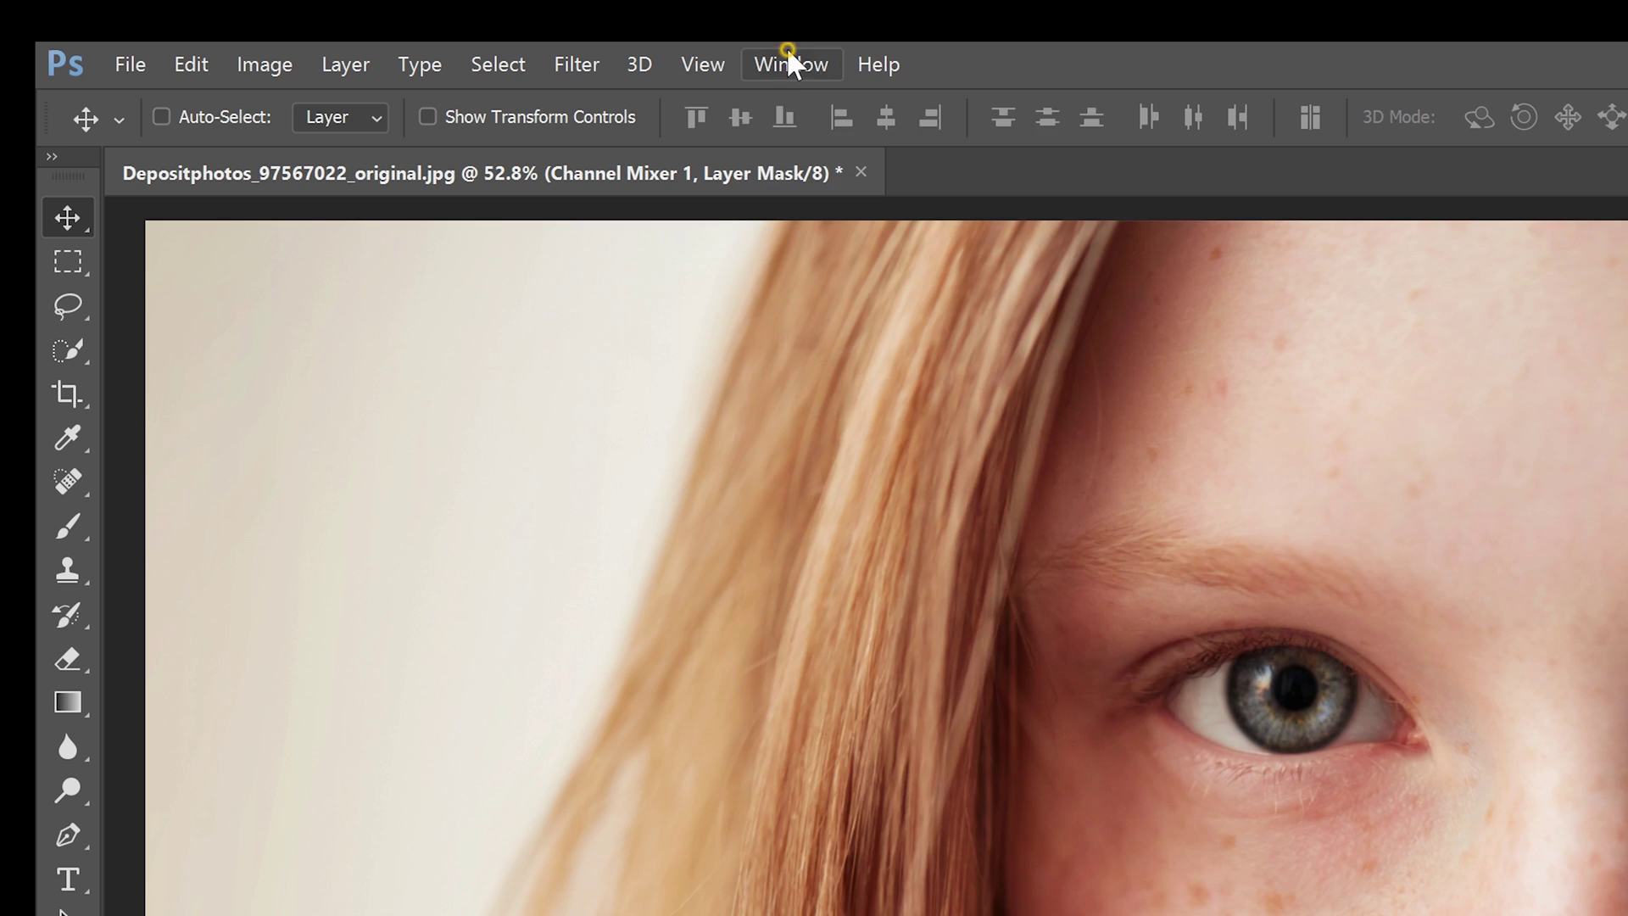
left_click(791, 64)
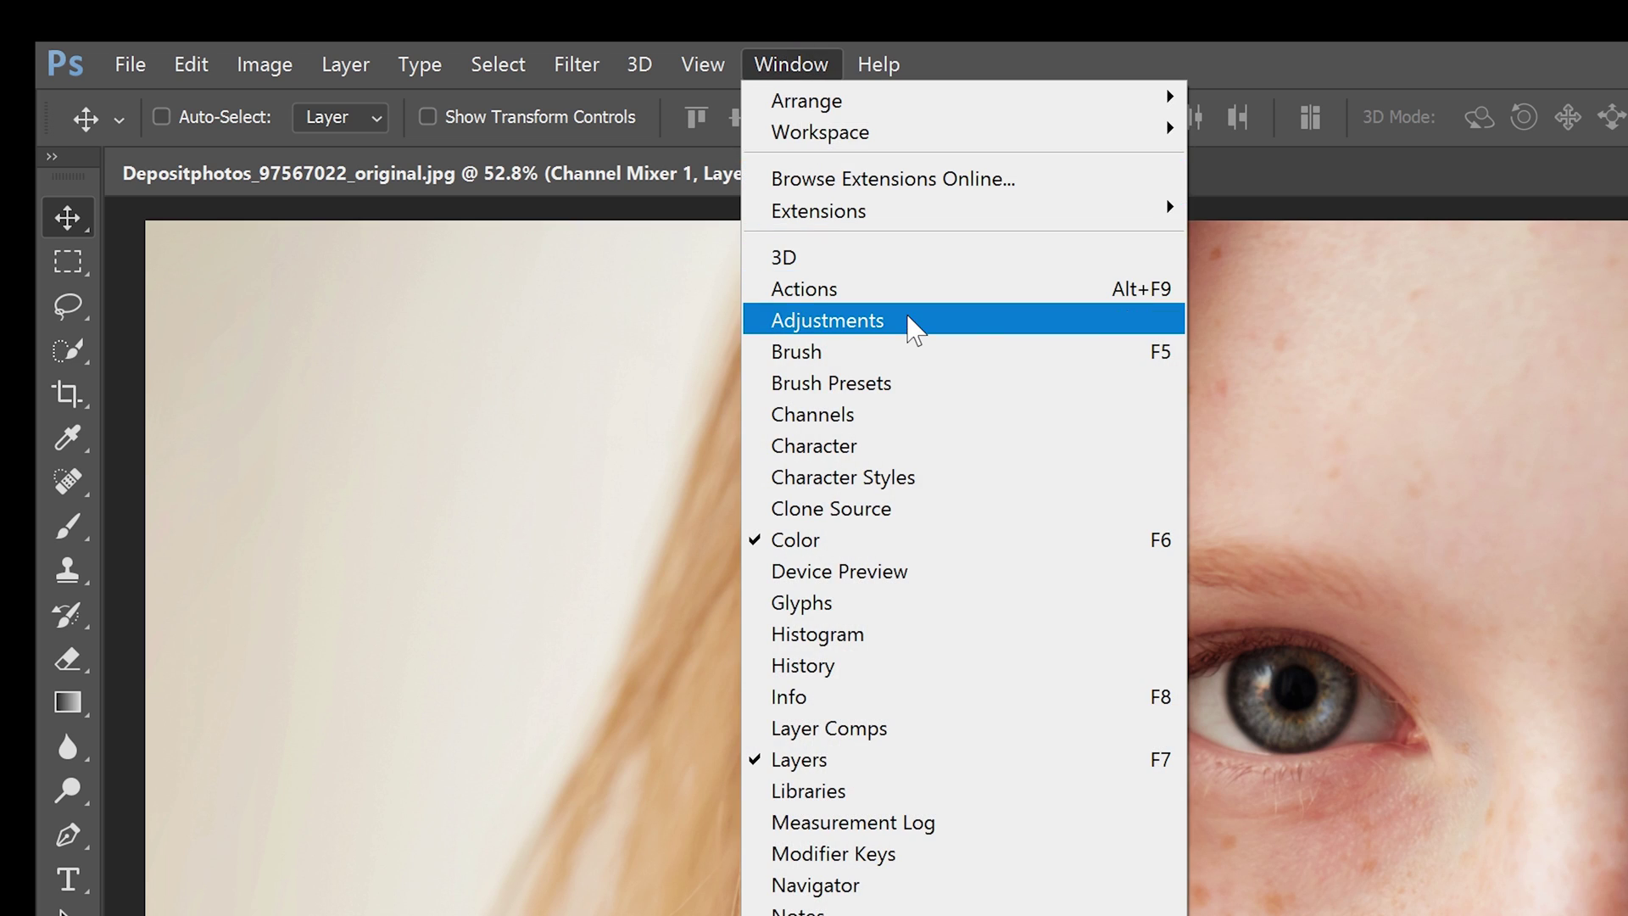
left_click(1255, 353)
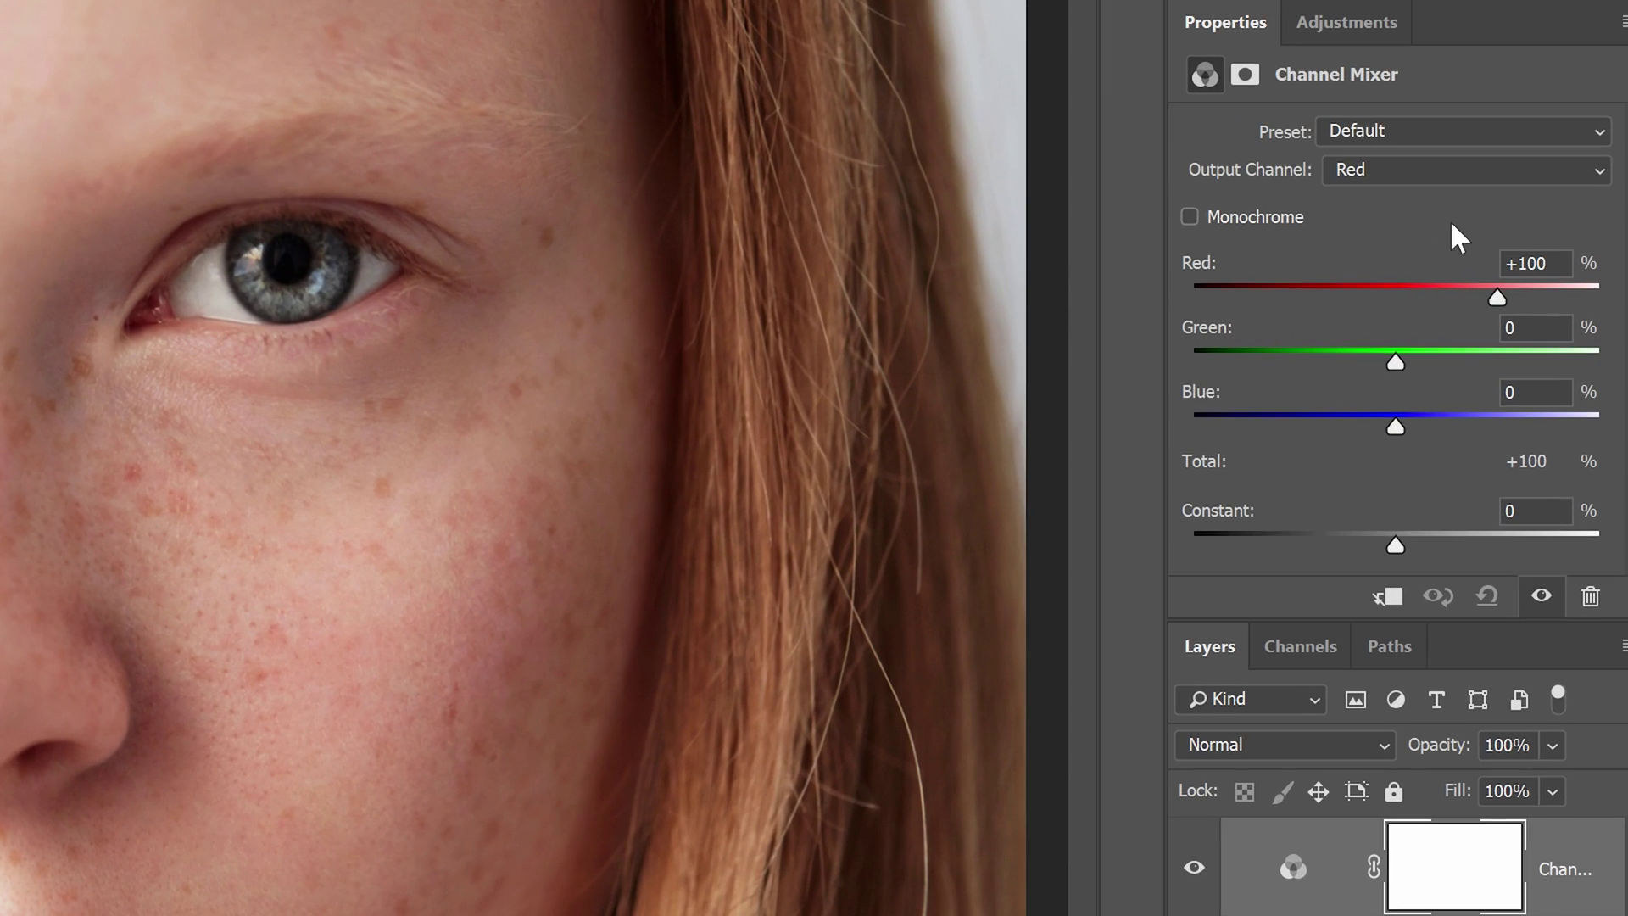
- Enable Monochrome with Red -50, Green -50, Blue 200, and tweak the Constant slider
left_click(1442, 285)
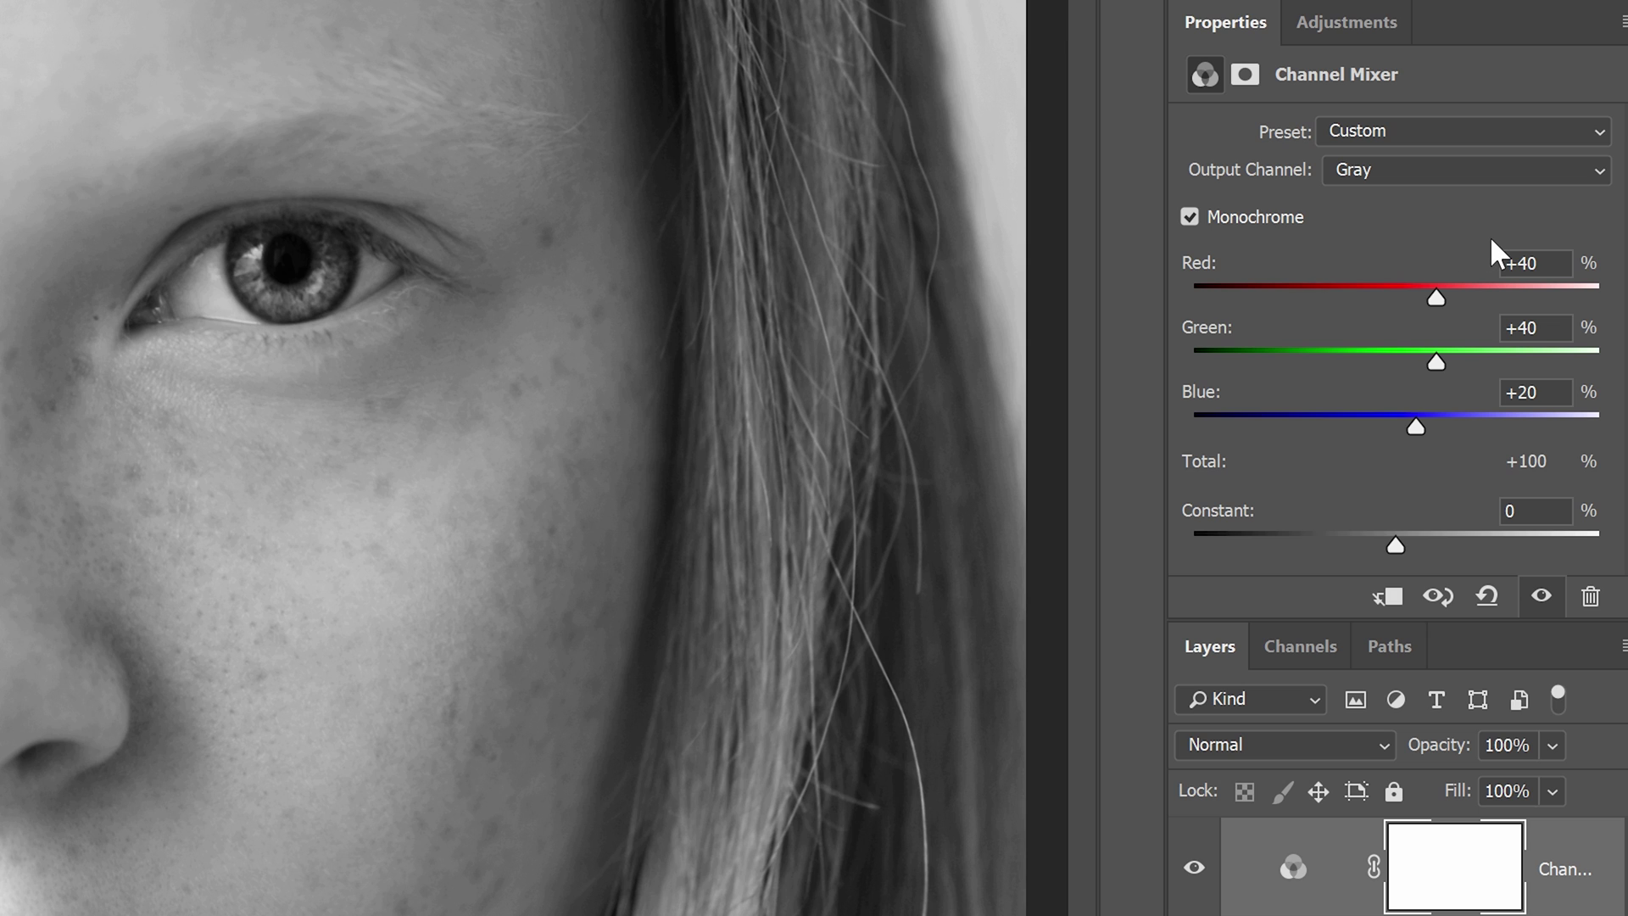
left_click(1553, 262)
type("-50")
key("Tab")
type("-")
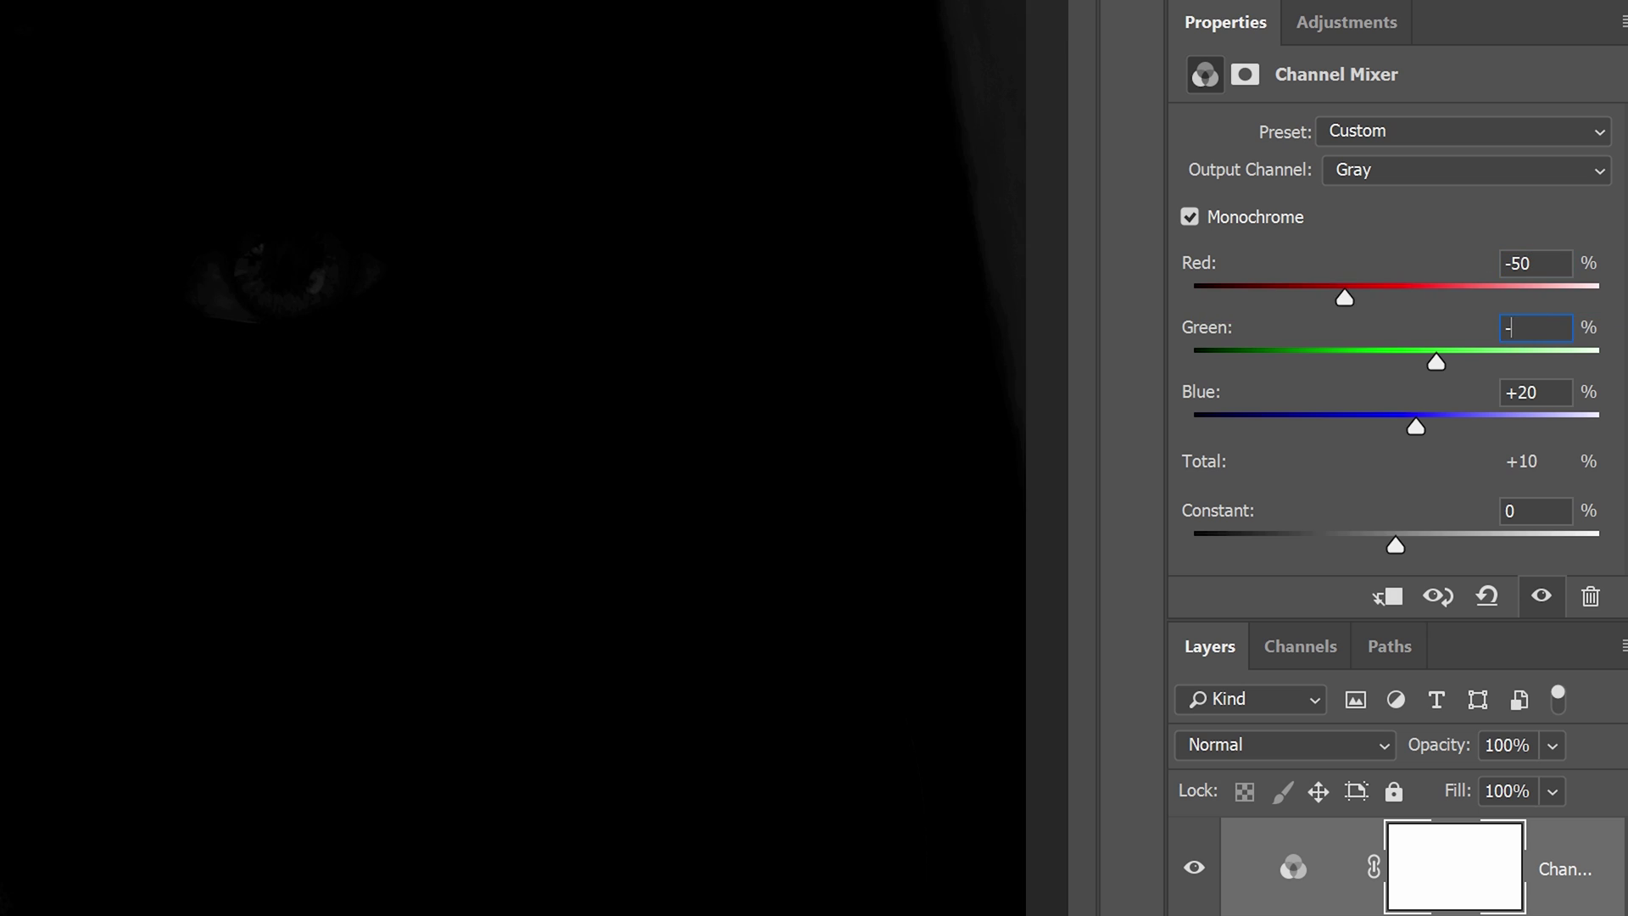
type("50")
key("Tab")
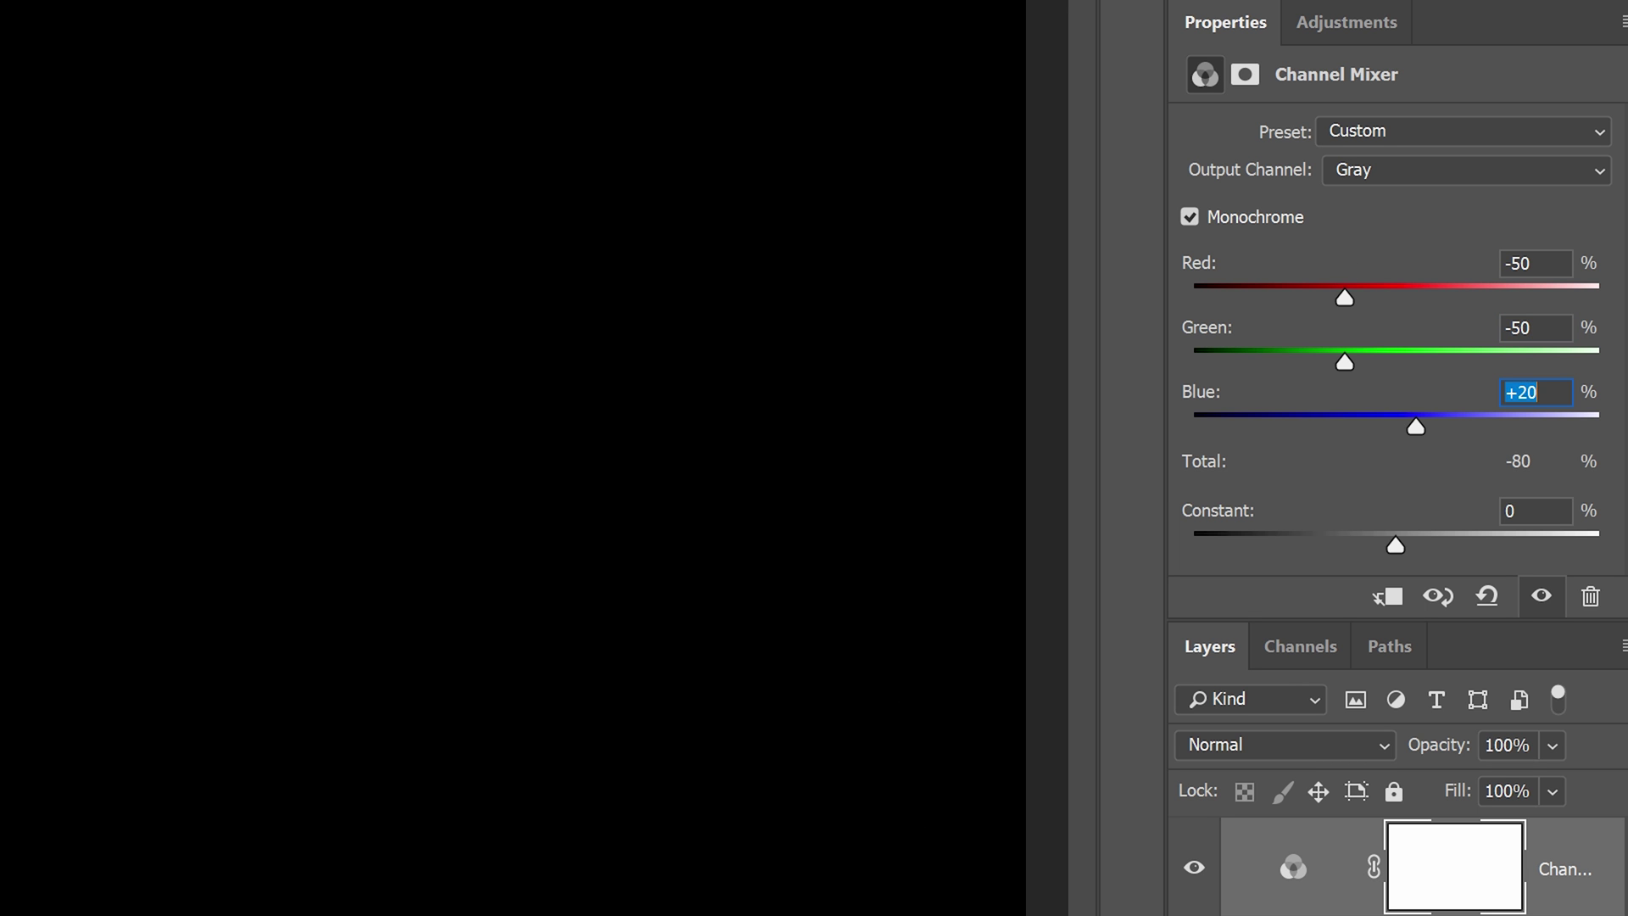
type("200")
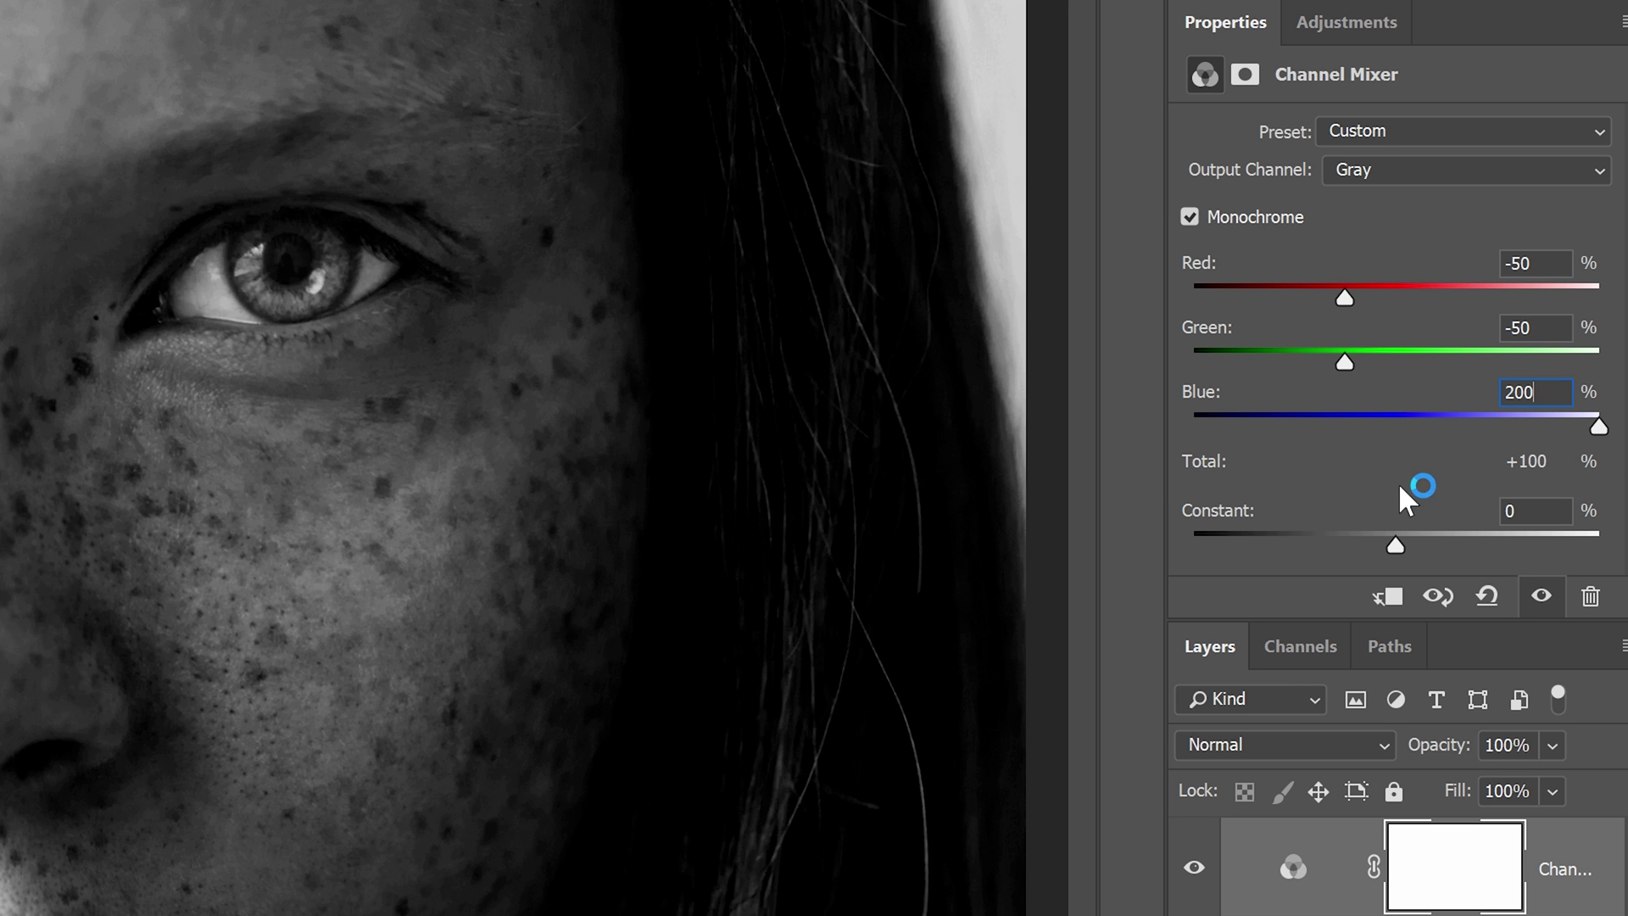
mouse_move(1395, 545)
left_mouse_down()
mouse_move(1381, 545)
mouse_move(1405, 547)
left_mouse_up()
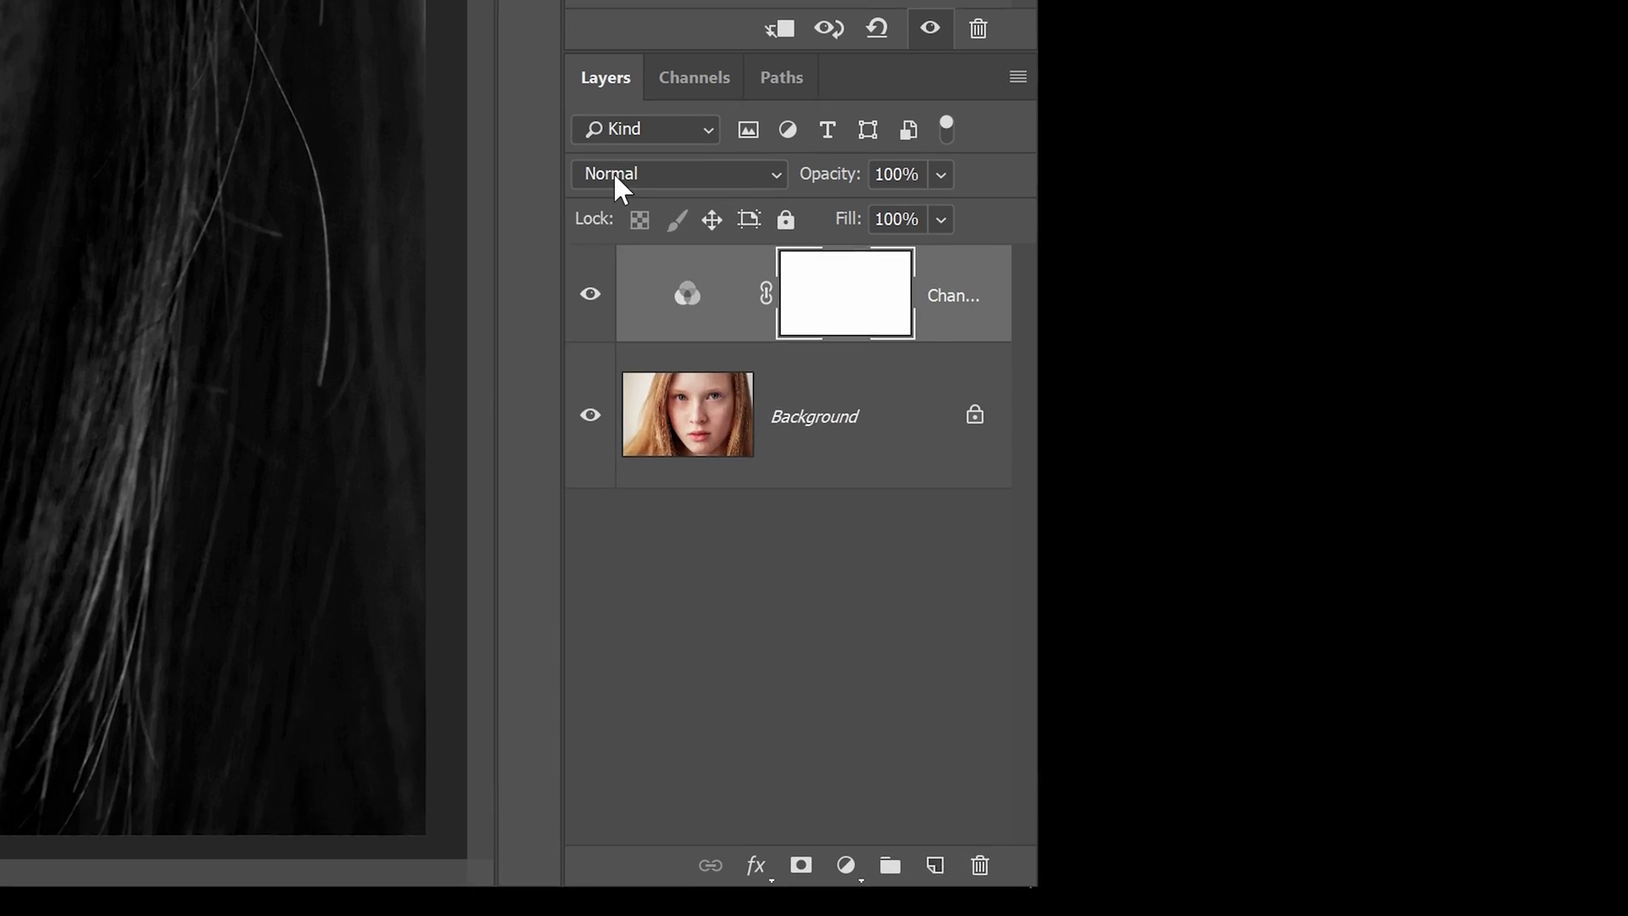
- Blend the Channel Mixer layer as Luminosity at 50% opacity
left_click(1413, 552)
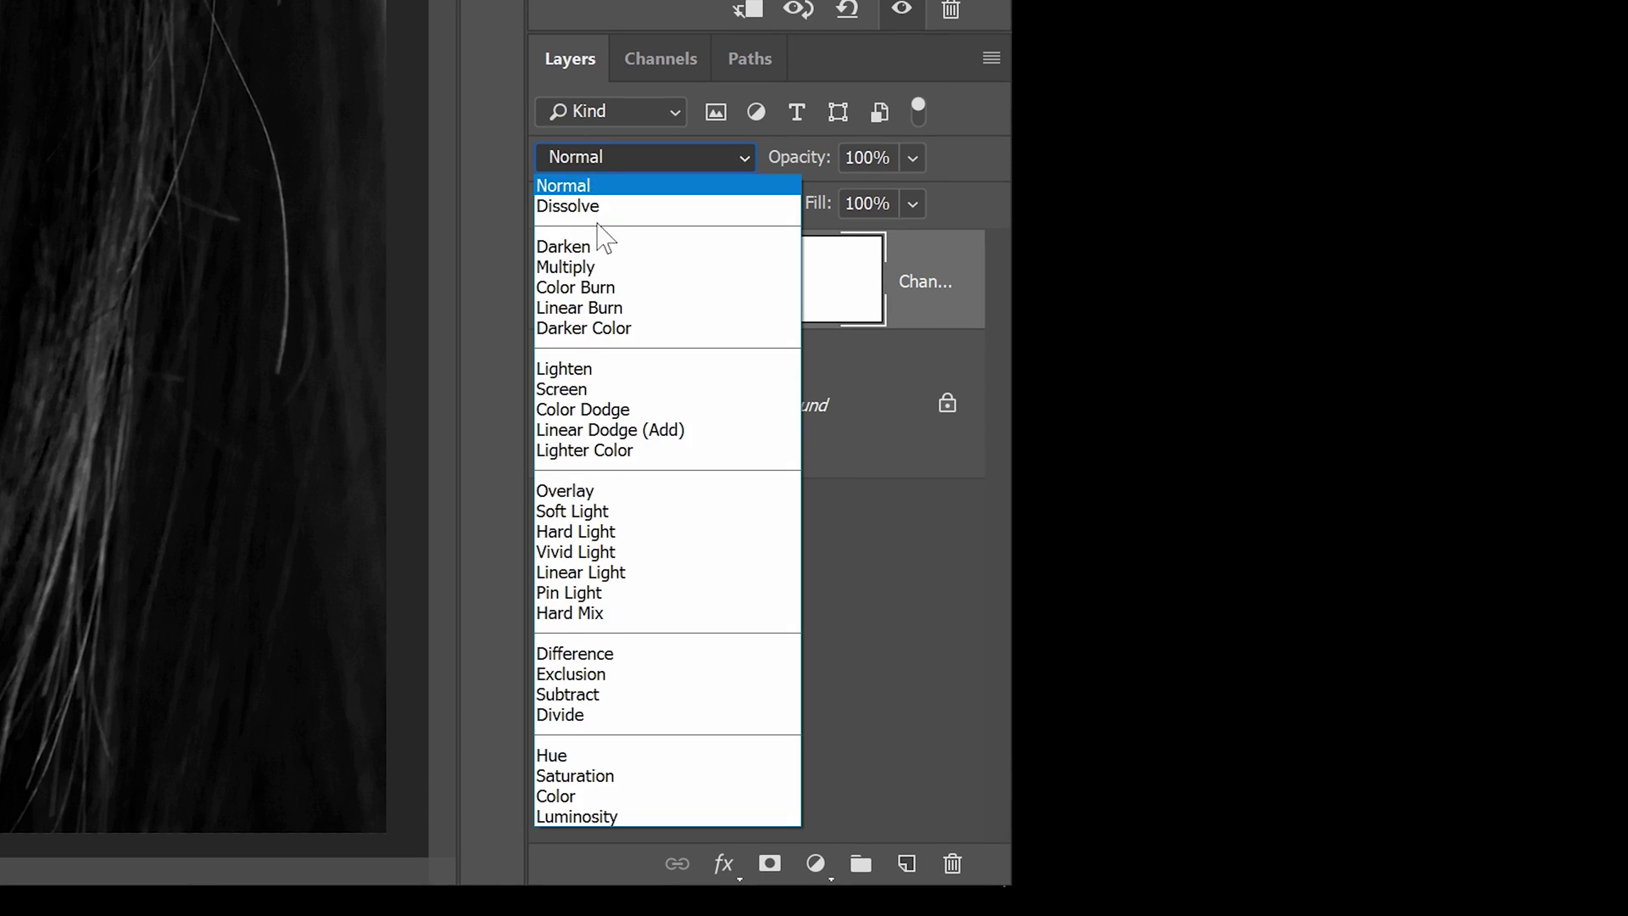
left_click(586, 816)
left_click(913, 157)
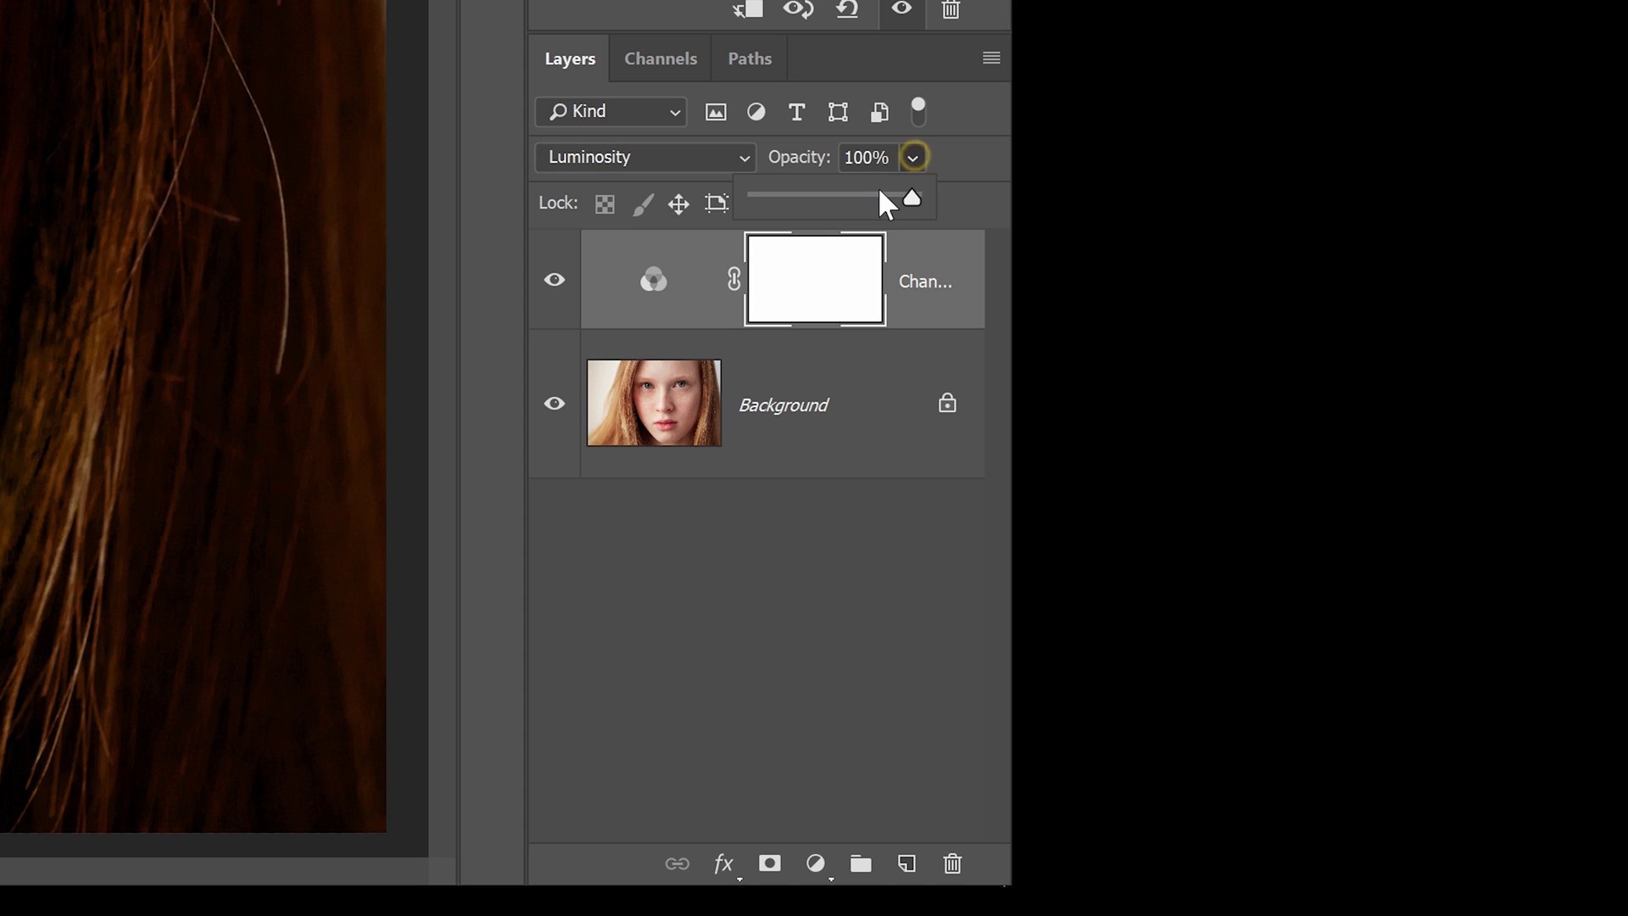
left_click_drag(885, 203, 856, 200)
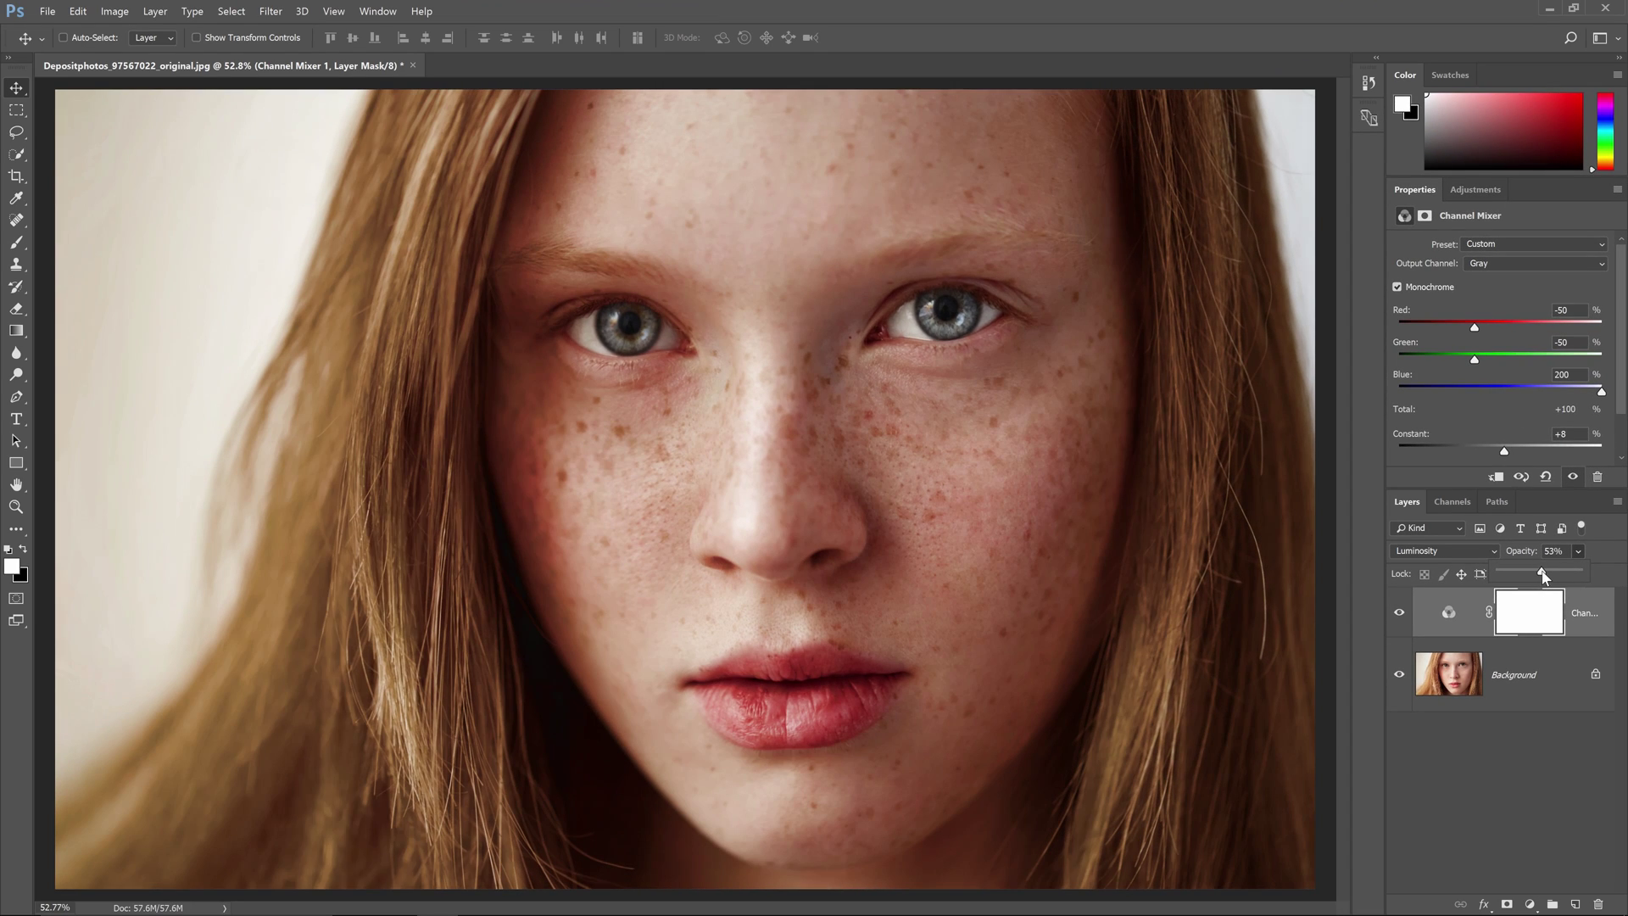
left_click_drag(1545, 576, 1543, 577)
- Toggle the Channel Mixer layer's visibility on and off to compare, leaving it visible
left_click(1400, 613)
left_click(1400, 614)
left_click(1403, 615)
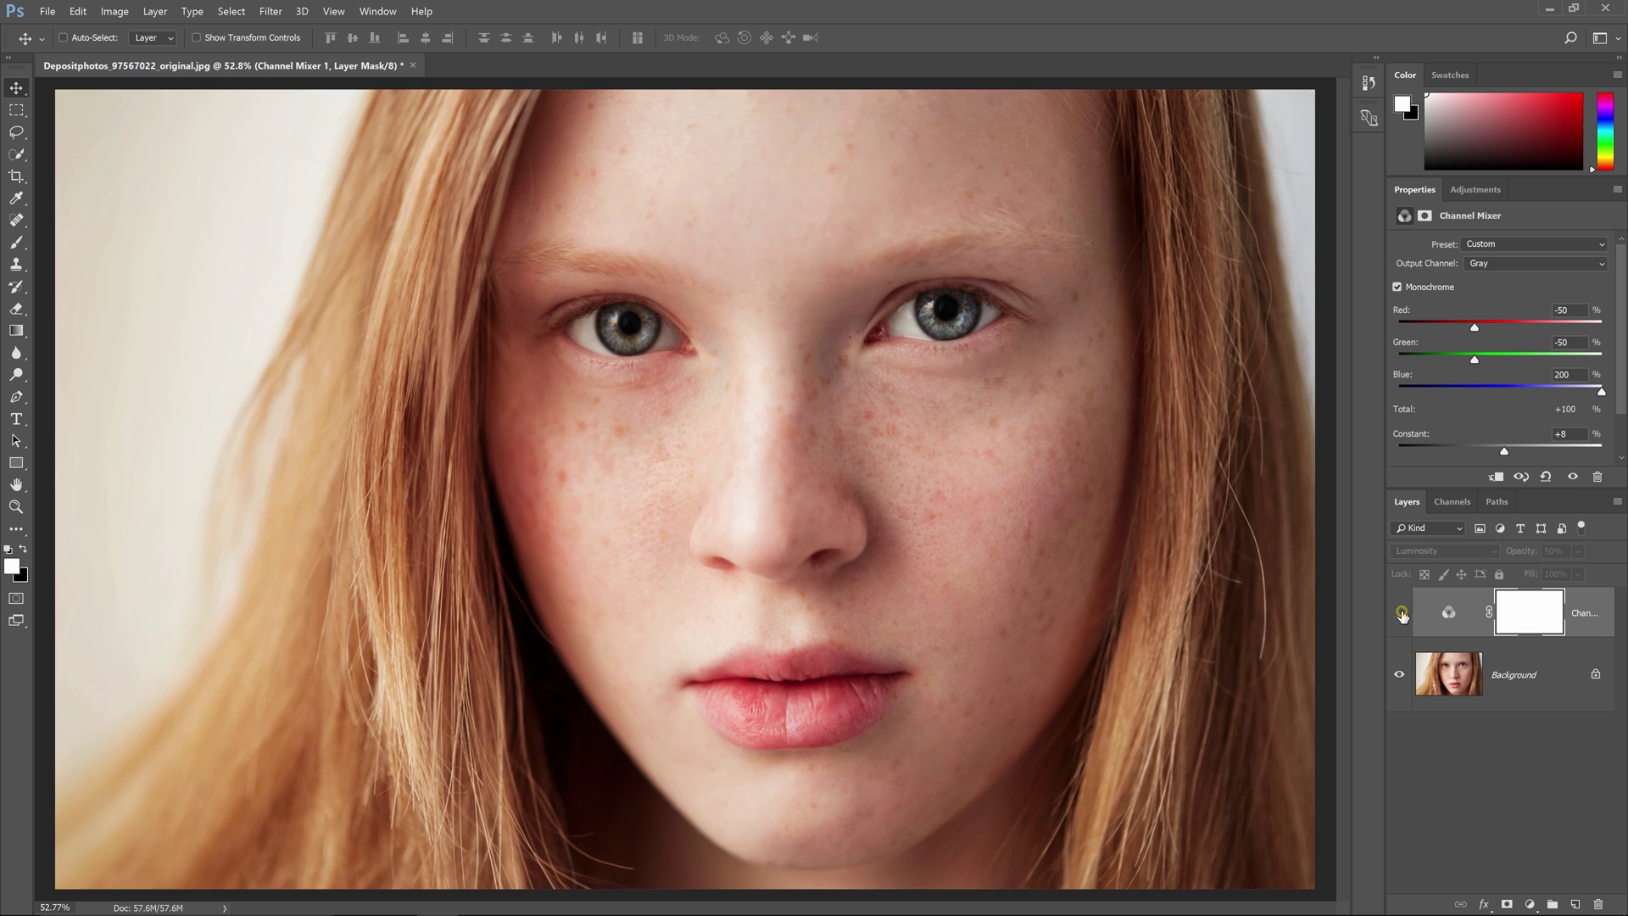
left_click(1403, 615)
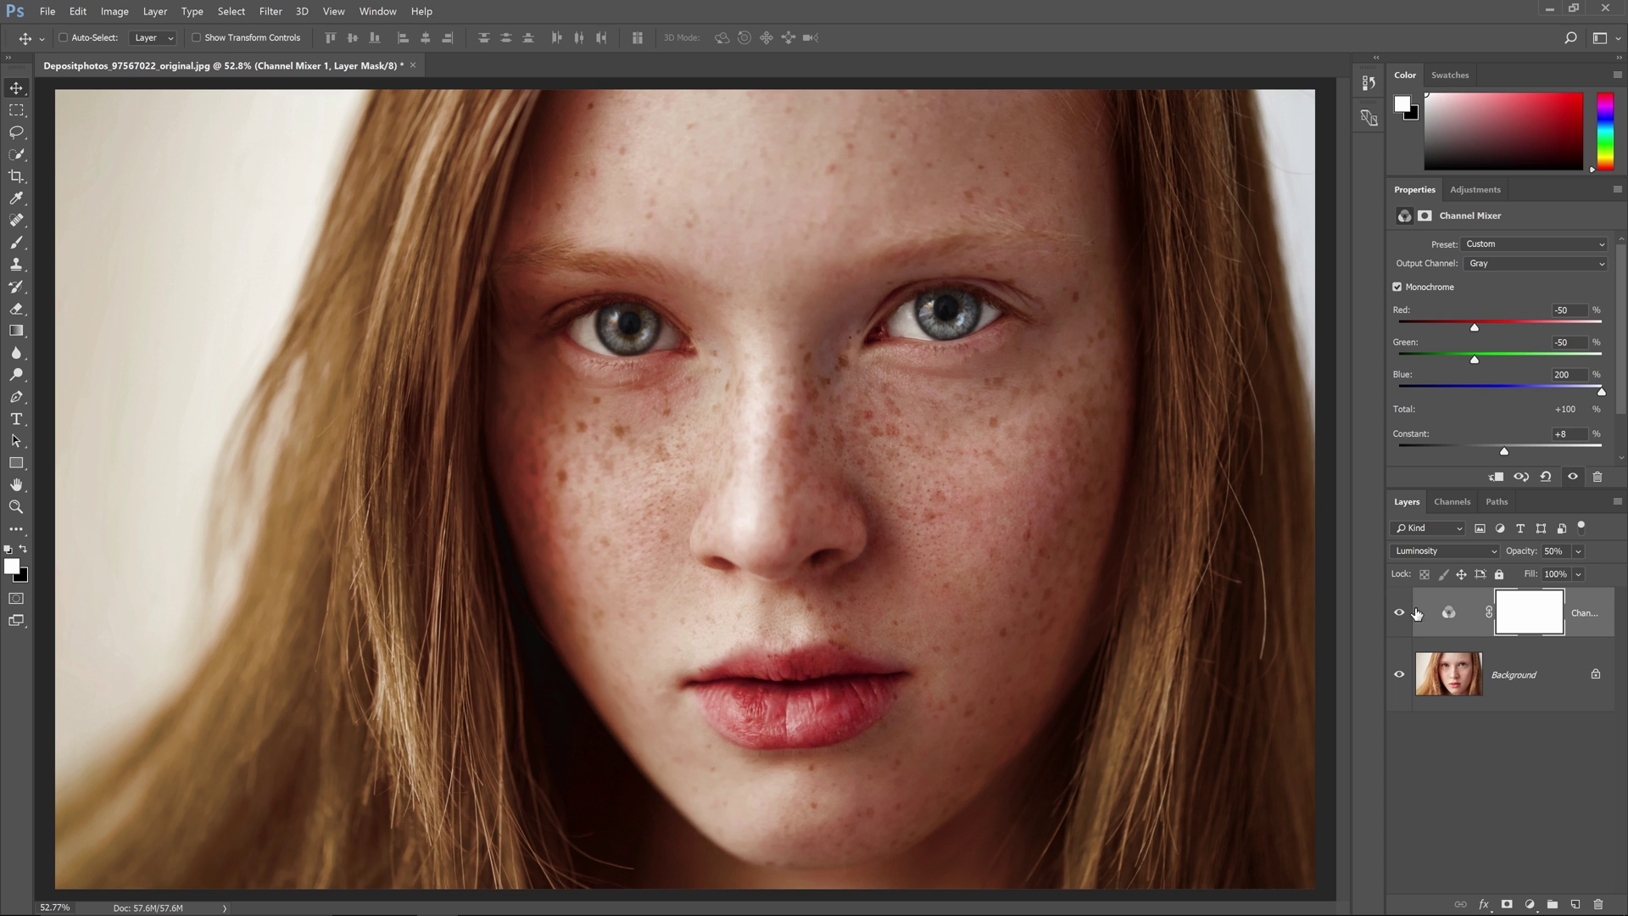
- Invert the Channel Mixer mask, then paint white over the face with an enlarged brush
left_click(1523, 612)
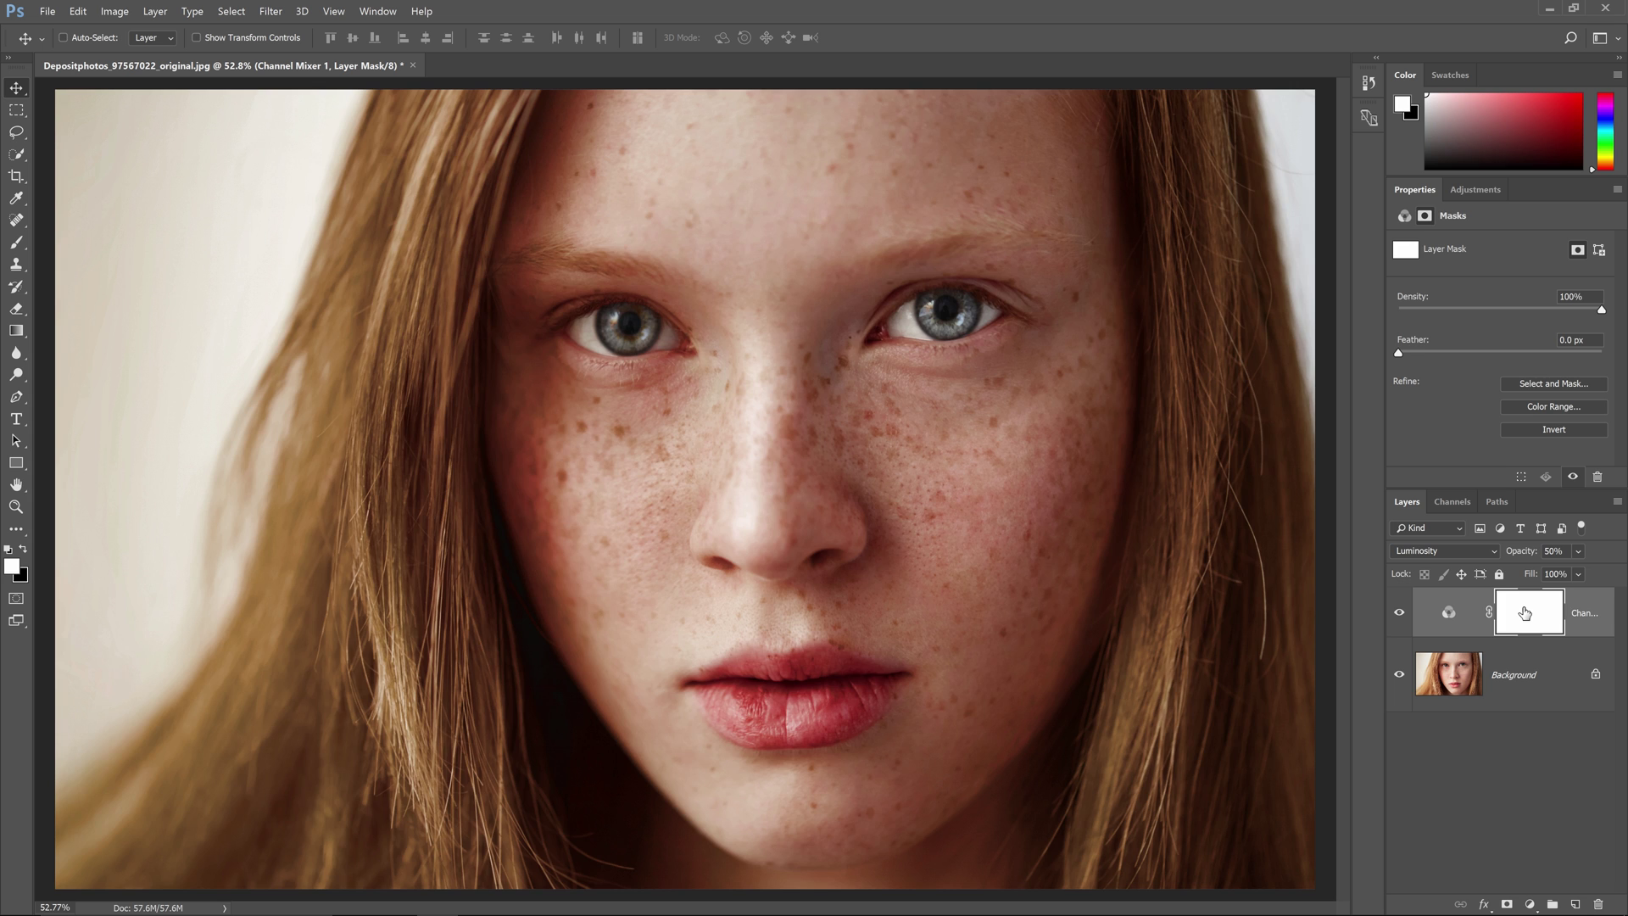
key("ctrl+i")
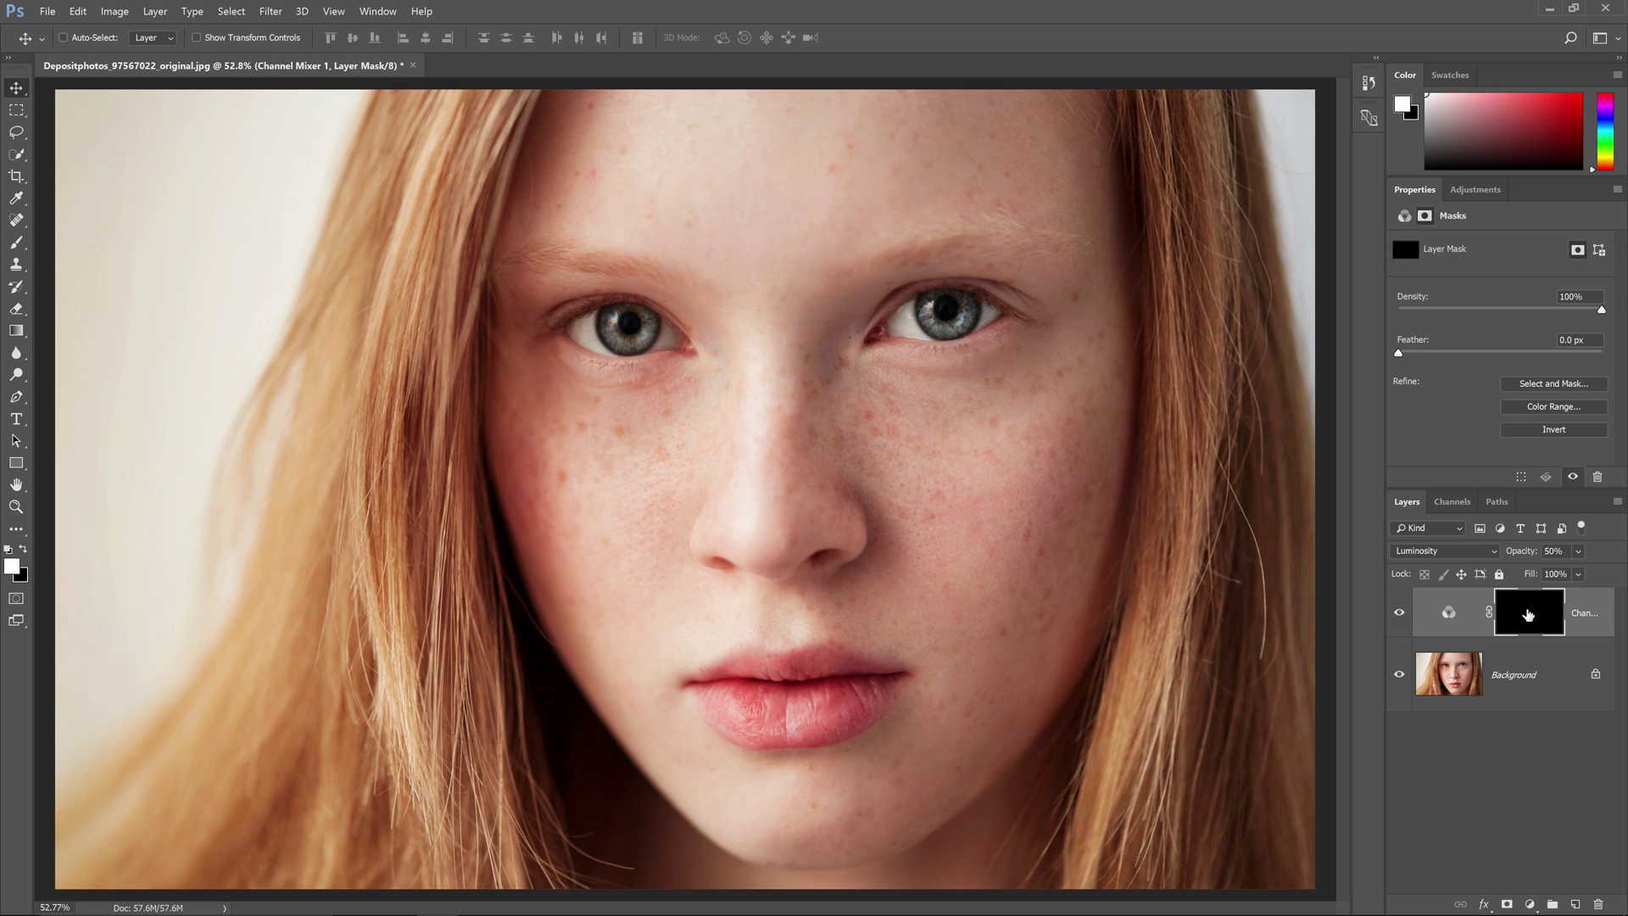
key("b")
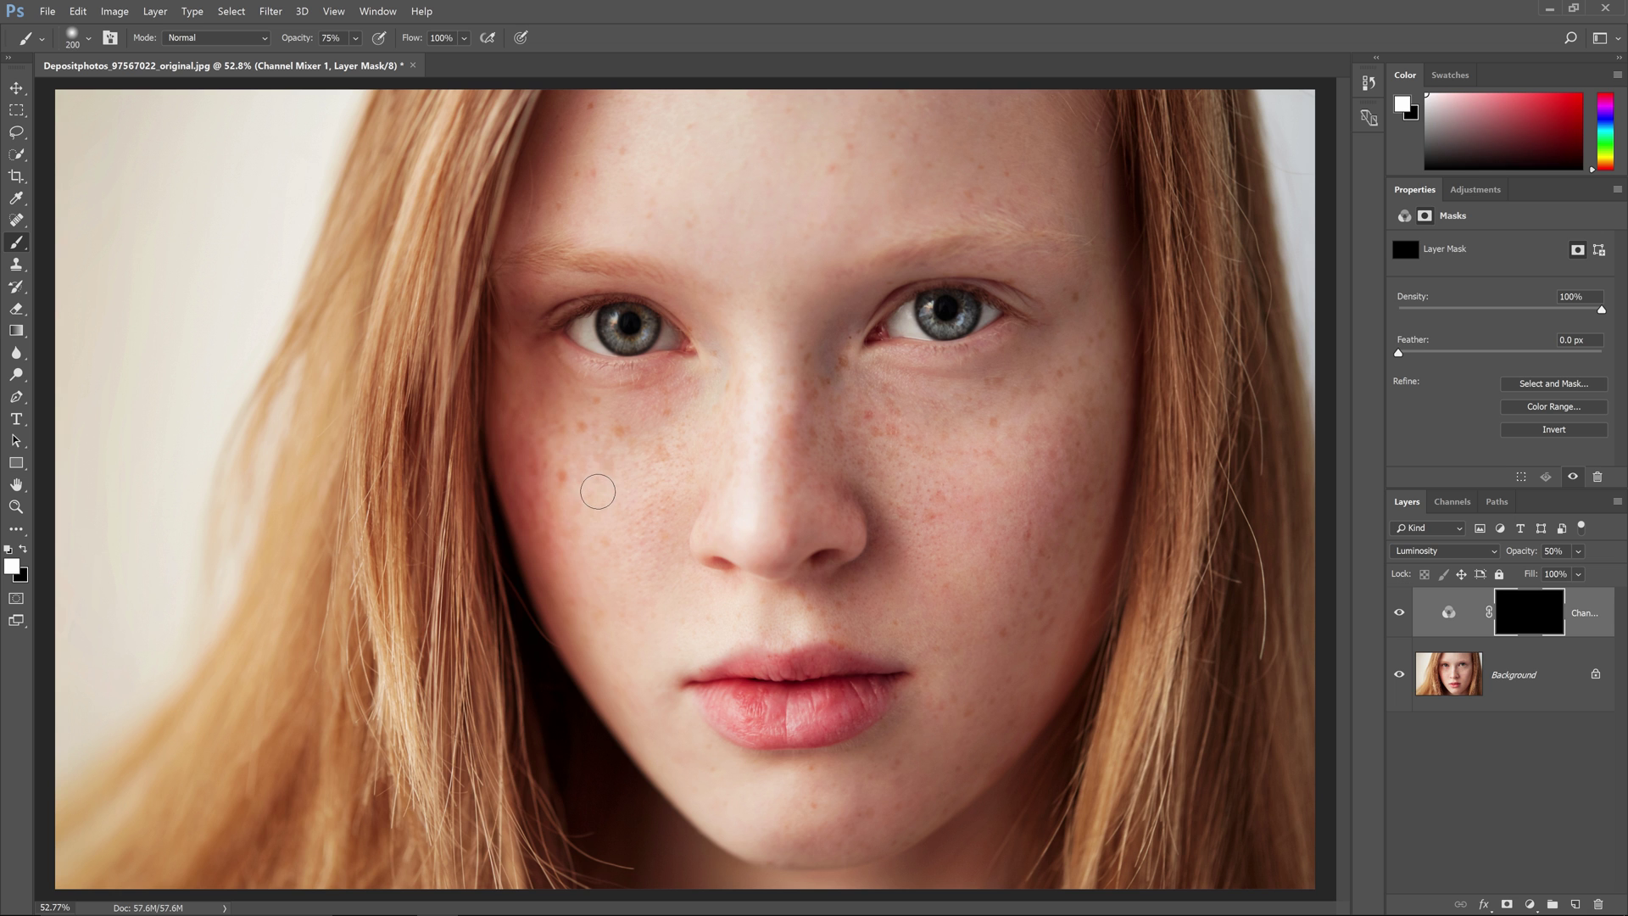
key("bracketright")
key("bracketright")
key("bracketright")
mouse_move(598, 484)
left_mouse_down()
mouse_move(862, 468)
mouse_move(1109, 328)
mouse_move(1237, 477)
left_mouse_up()
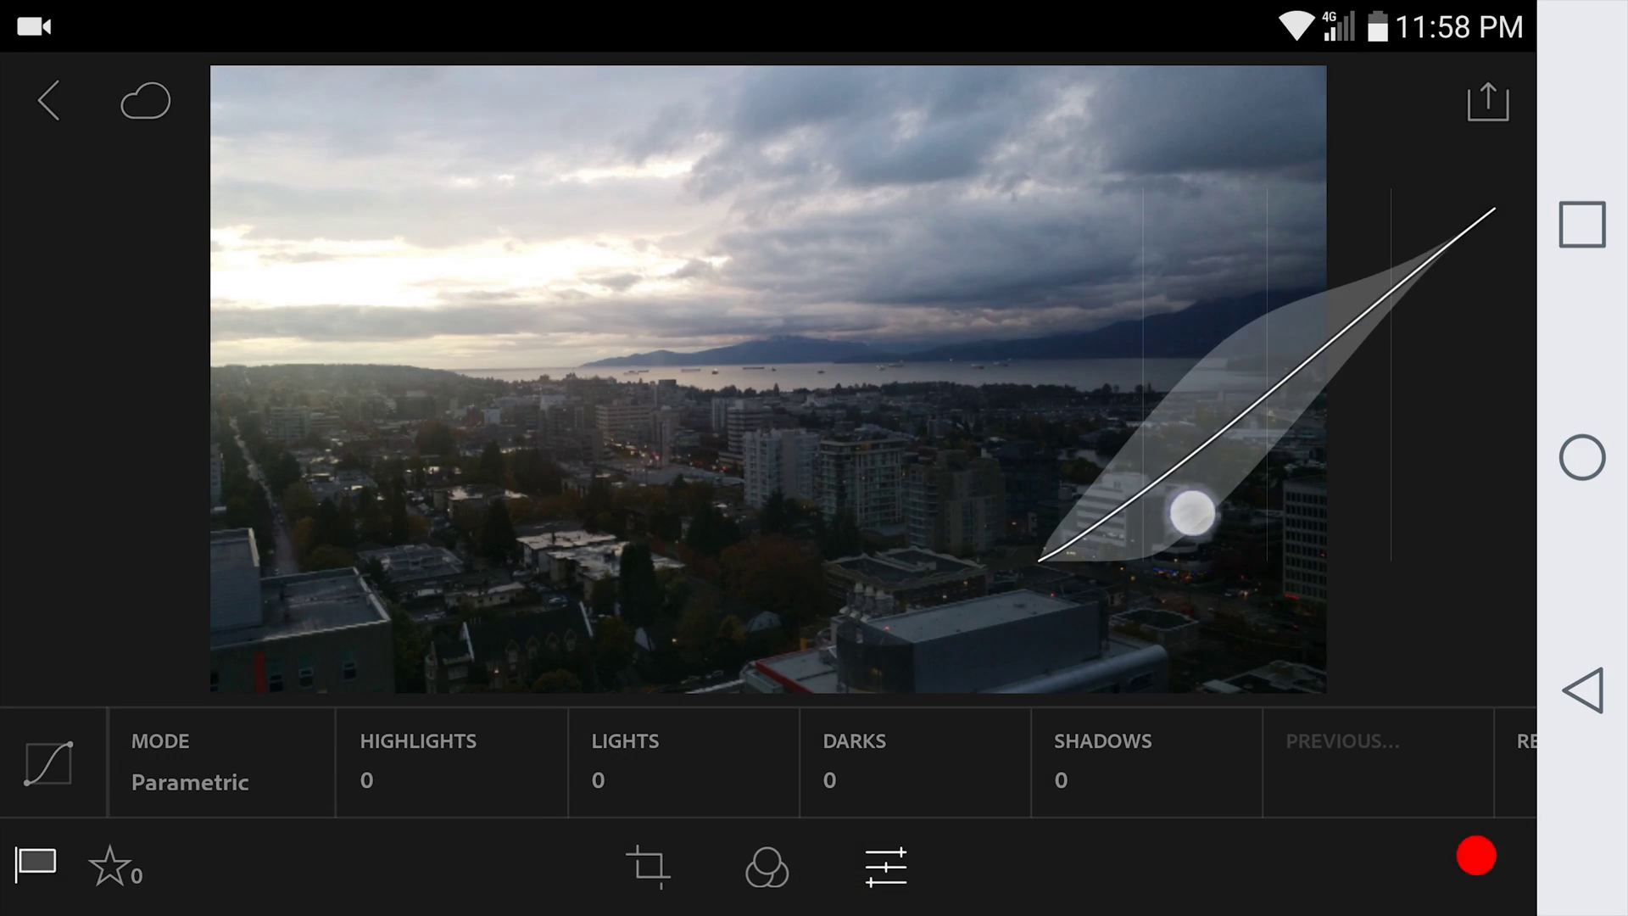
- Lower Lights, raise Shadows, then shape a Point-mode tone curve with lifted shadows
left_click_drag(1392, 396, 1394, 420)
left_click_drag(1127, 436, 1125, 338)
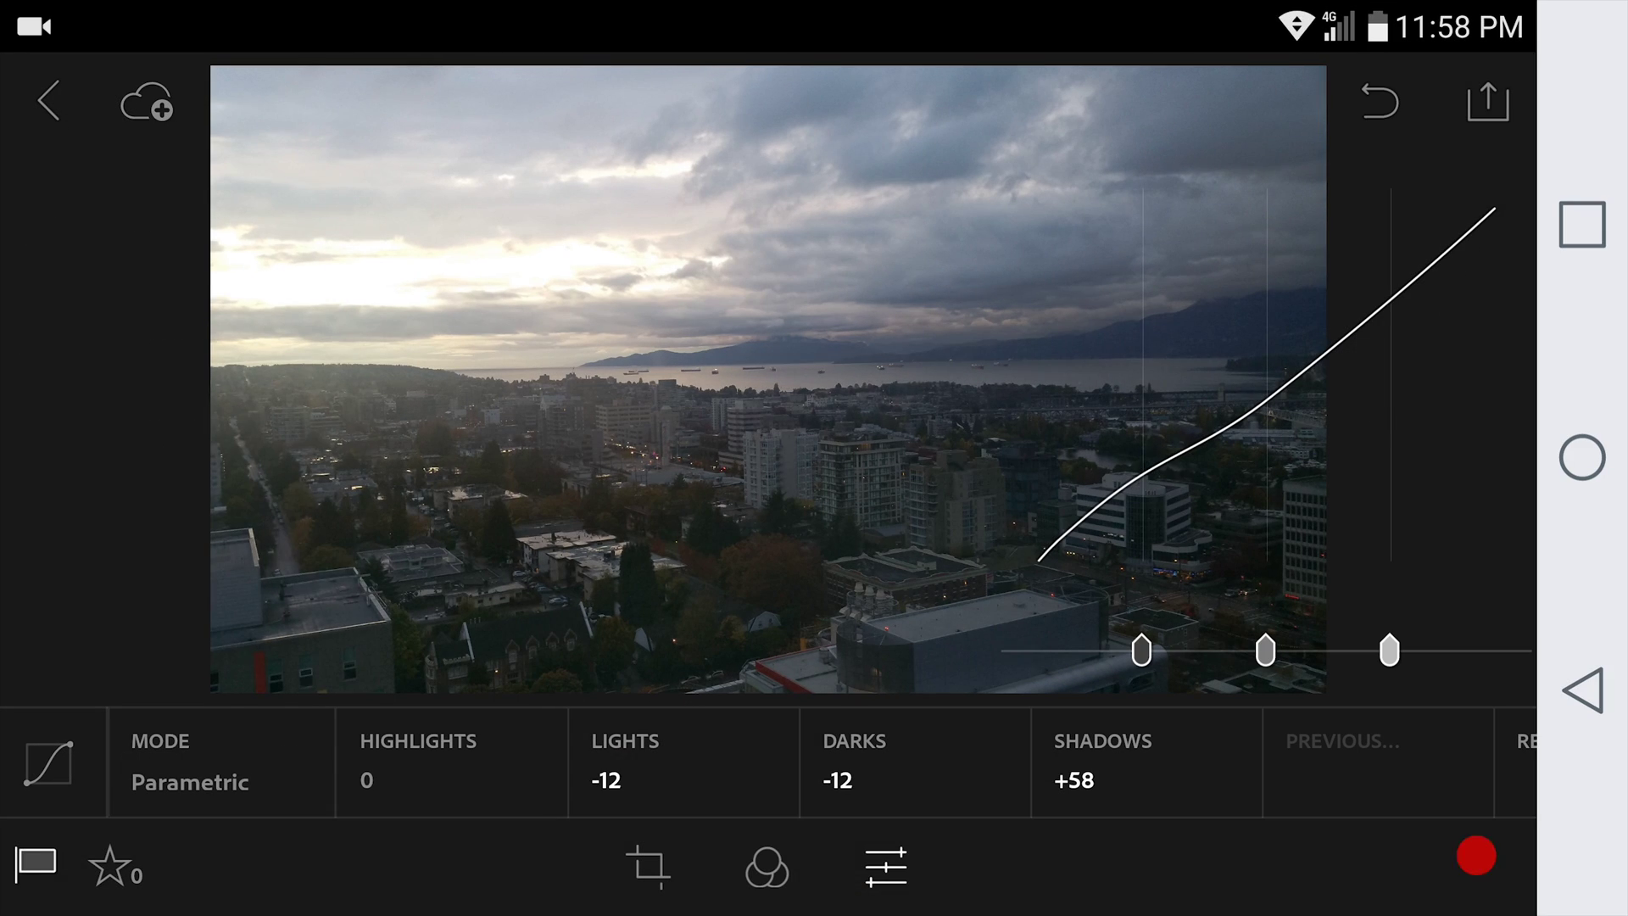
left_click(190, 764)
left_click(205, 532)
mouse_move(1156, 516)
left_mouse_down()
mouse_move(1150, 501)
mouse_move(1182, 541)
left_mouse_up()
left_click(1378, 353)
left_click_drag(1376, 349, 1389, 368)
left_click_drag(1182, 547, 1172, 528)
left_click(1077, 622)
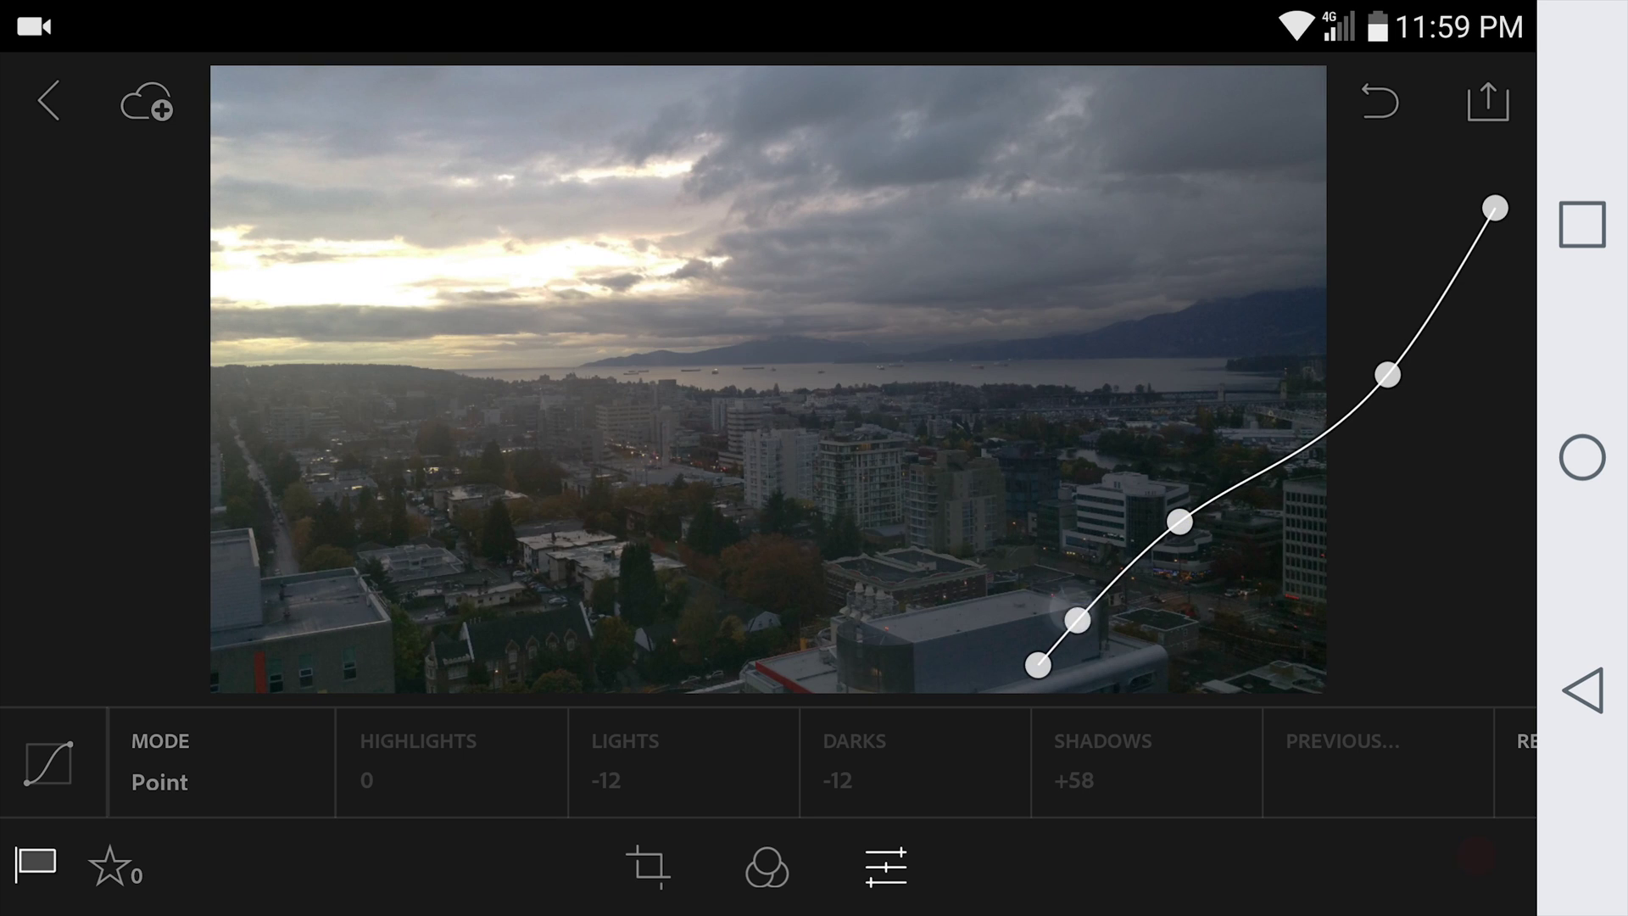
mouse_move(1077, 622)
left_mouse_down()
mouse_move(1080, 593)
mouse_move(1102, 608)
left_mouse_up()
- On the Point - Blue curve, lower both endpoints to warm the sky and add a midpoint
left_click(189, 764)
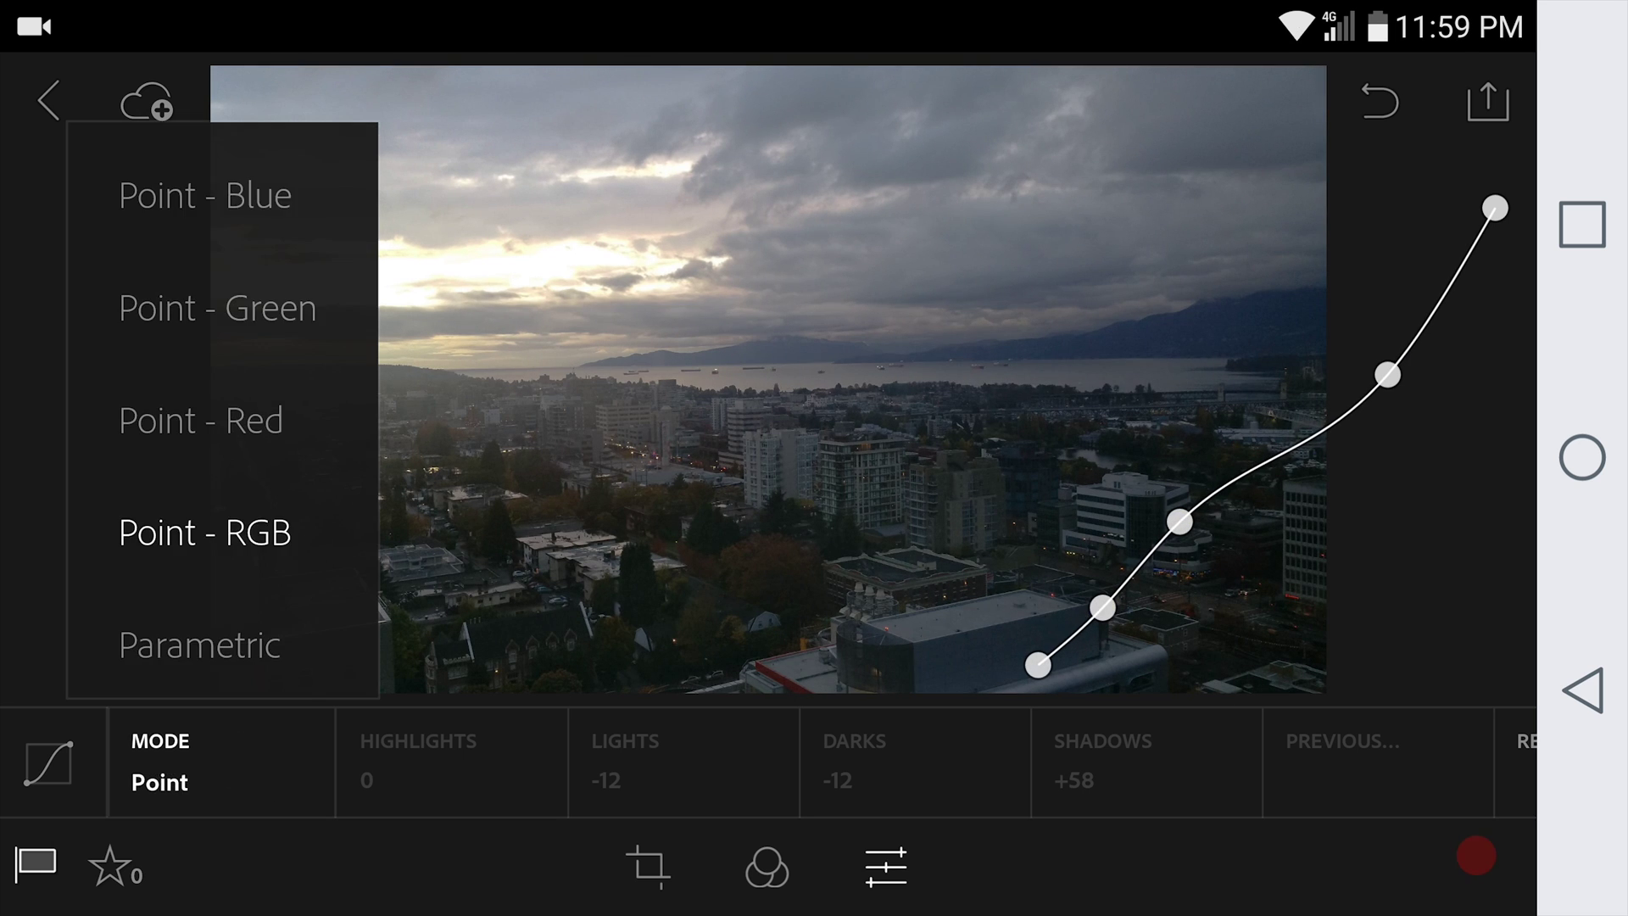
left_click(233, 192)
left_click_drag(1003, 614, 1005, 645)
left_click_drag(1494, 211, 1534, 291)
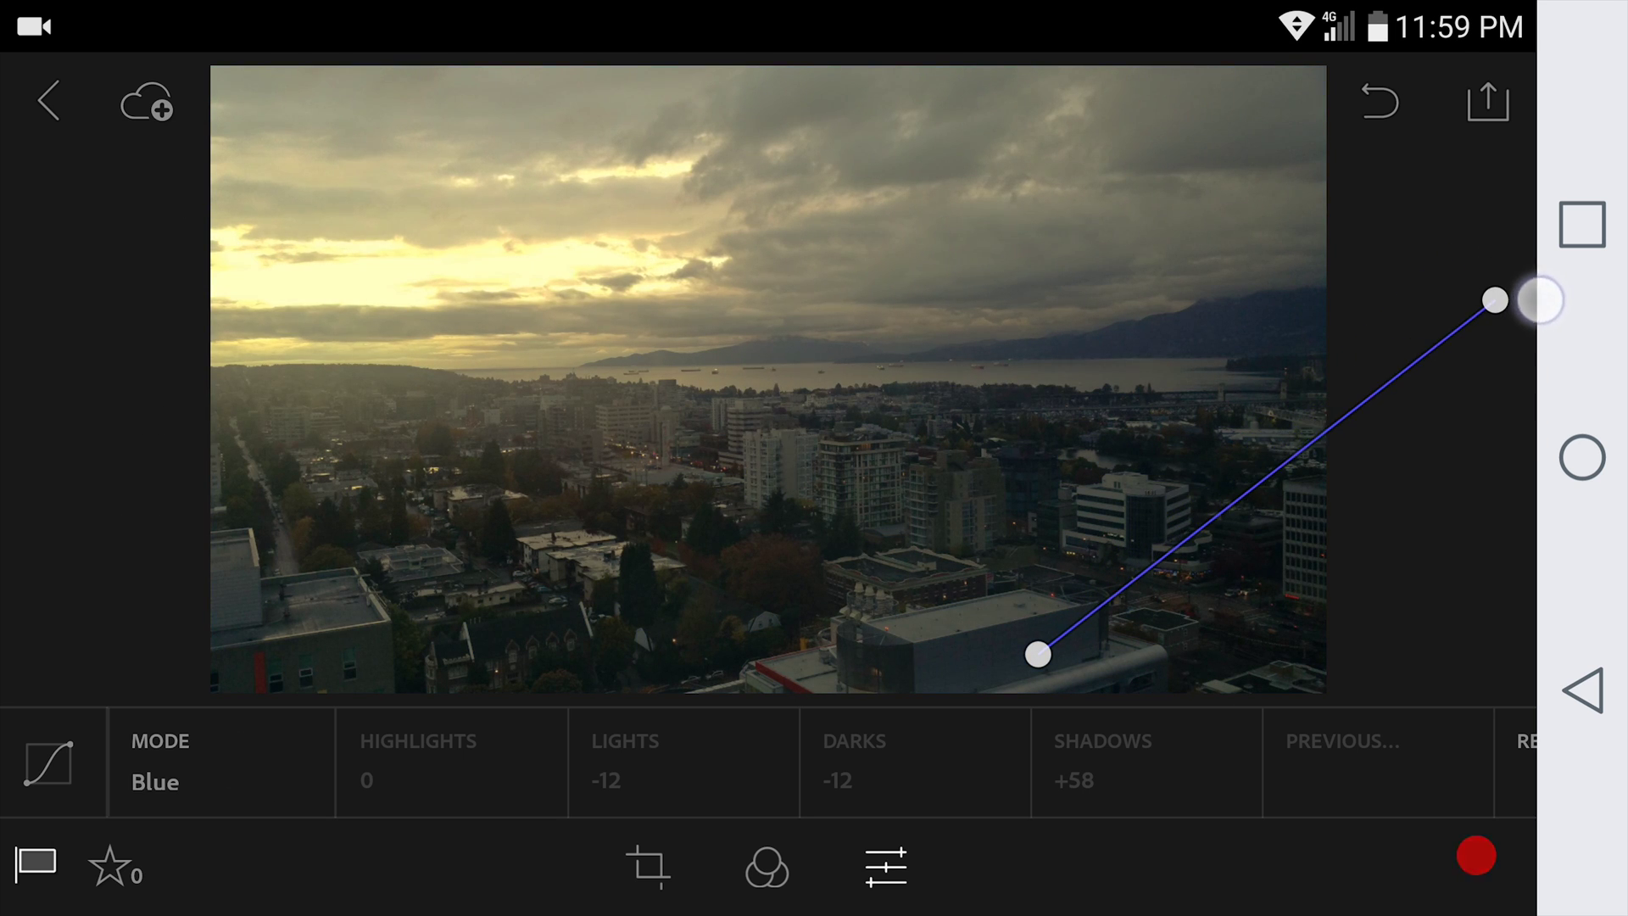
left_click(1317, 449)
- Back on the RGB point curve, raise the upper point and shift the lower-middle point
left_click(189, 764)
left_click(287, 560)
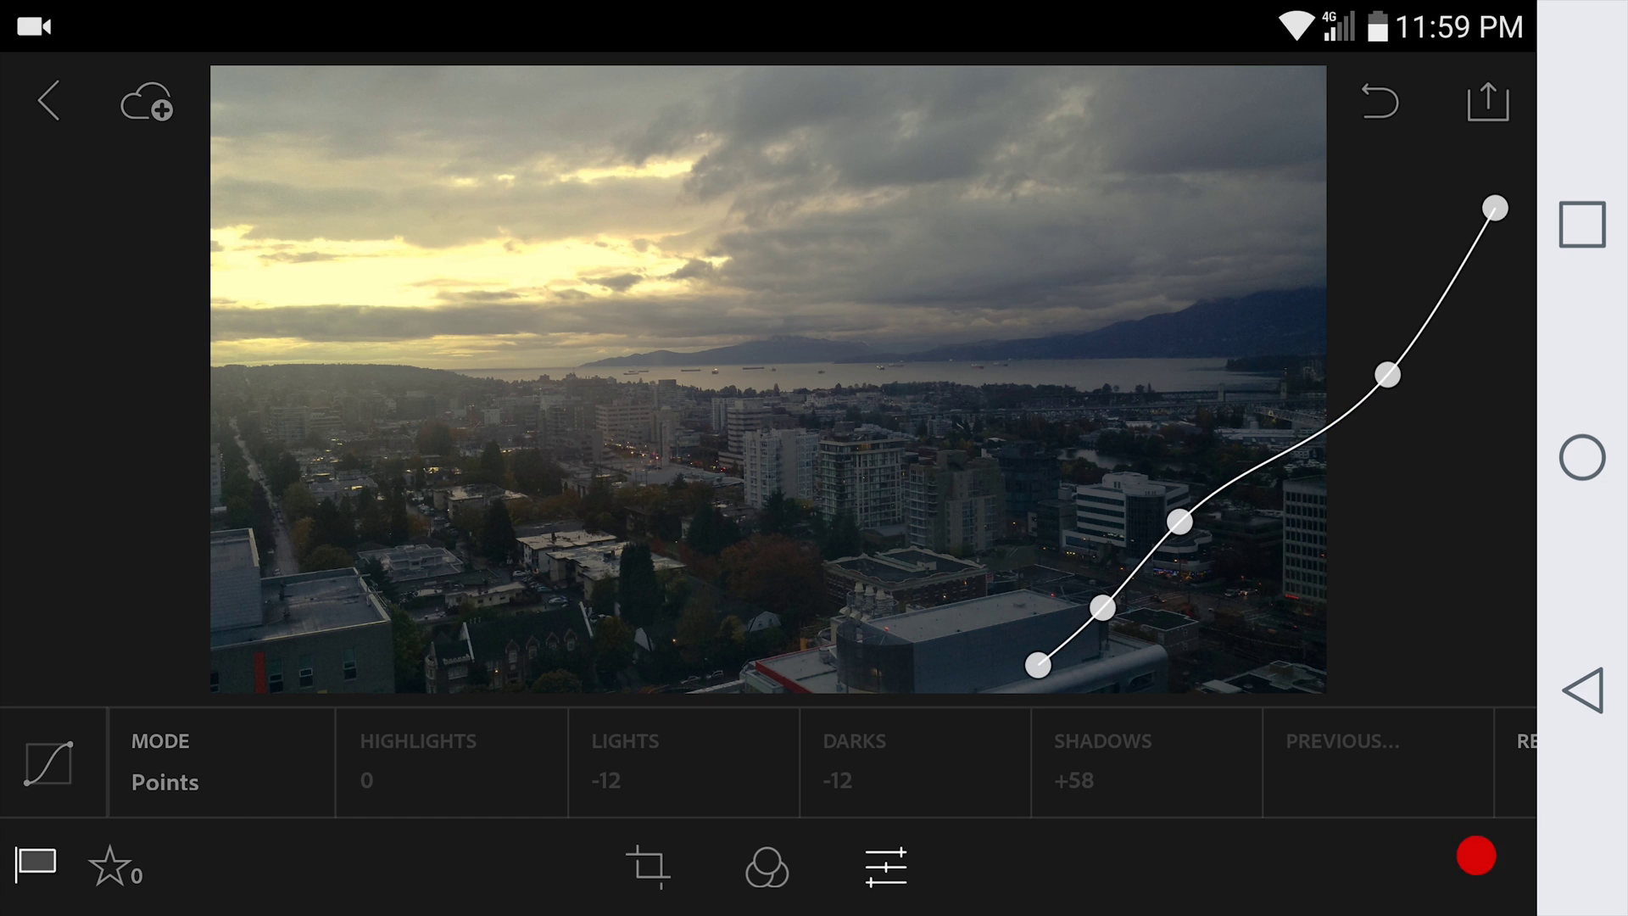
left_click_drag(1388, 374, 1376, 352)
left_click_drag(1104, 608, 1126, 630)
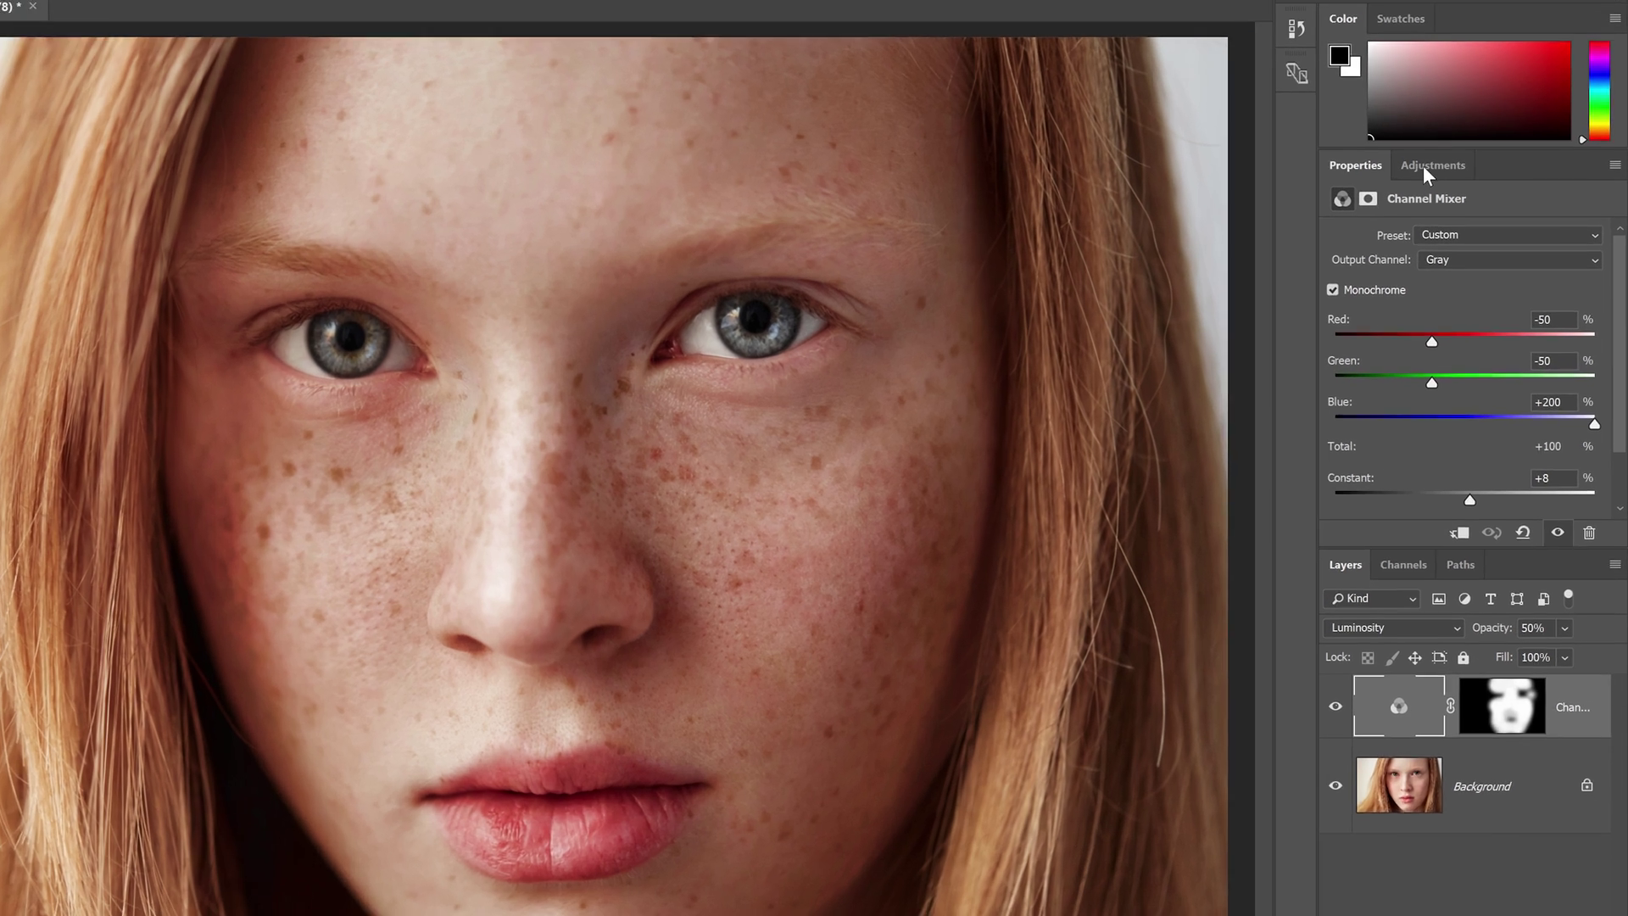
- Add a Curves layer with its top-right point pulled down and a raised midpoint
left_click(1477, 189)
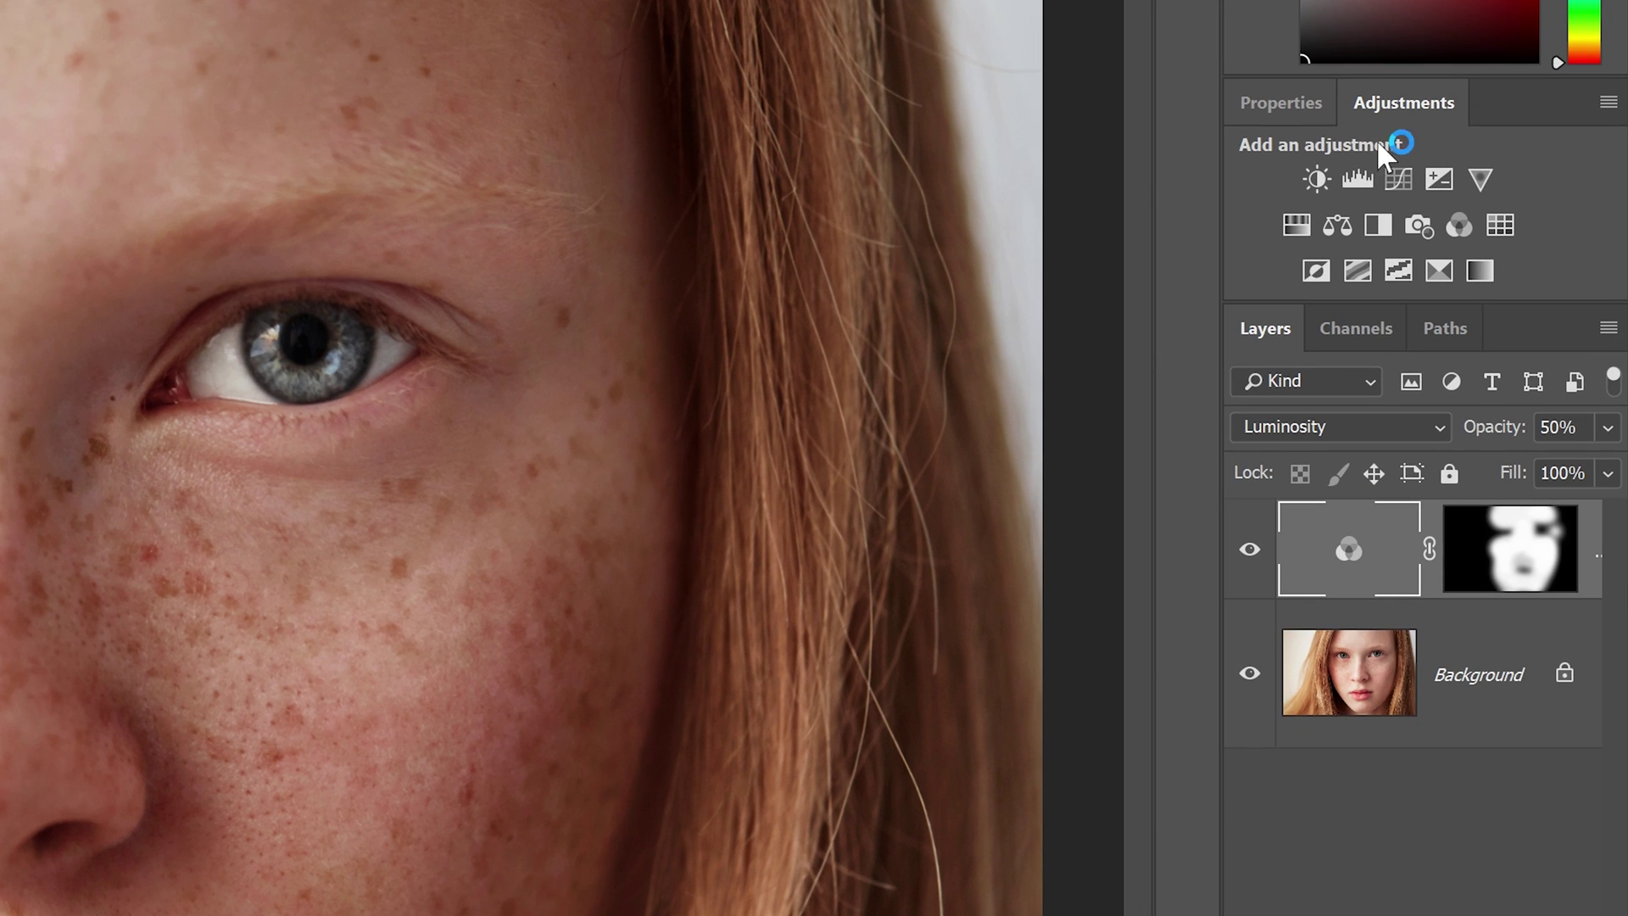
left_click(1401, 180)
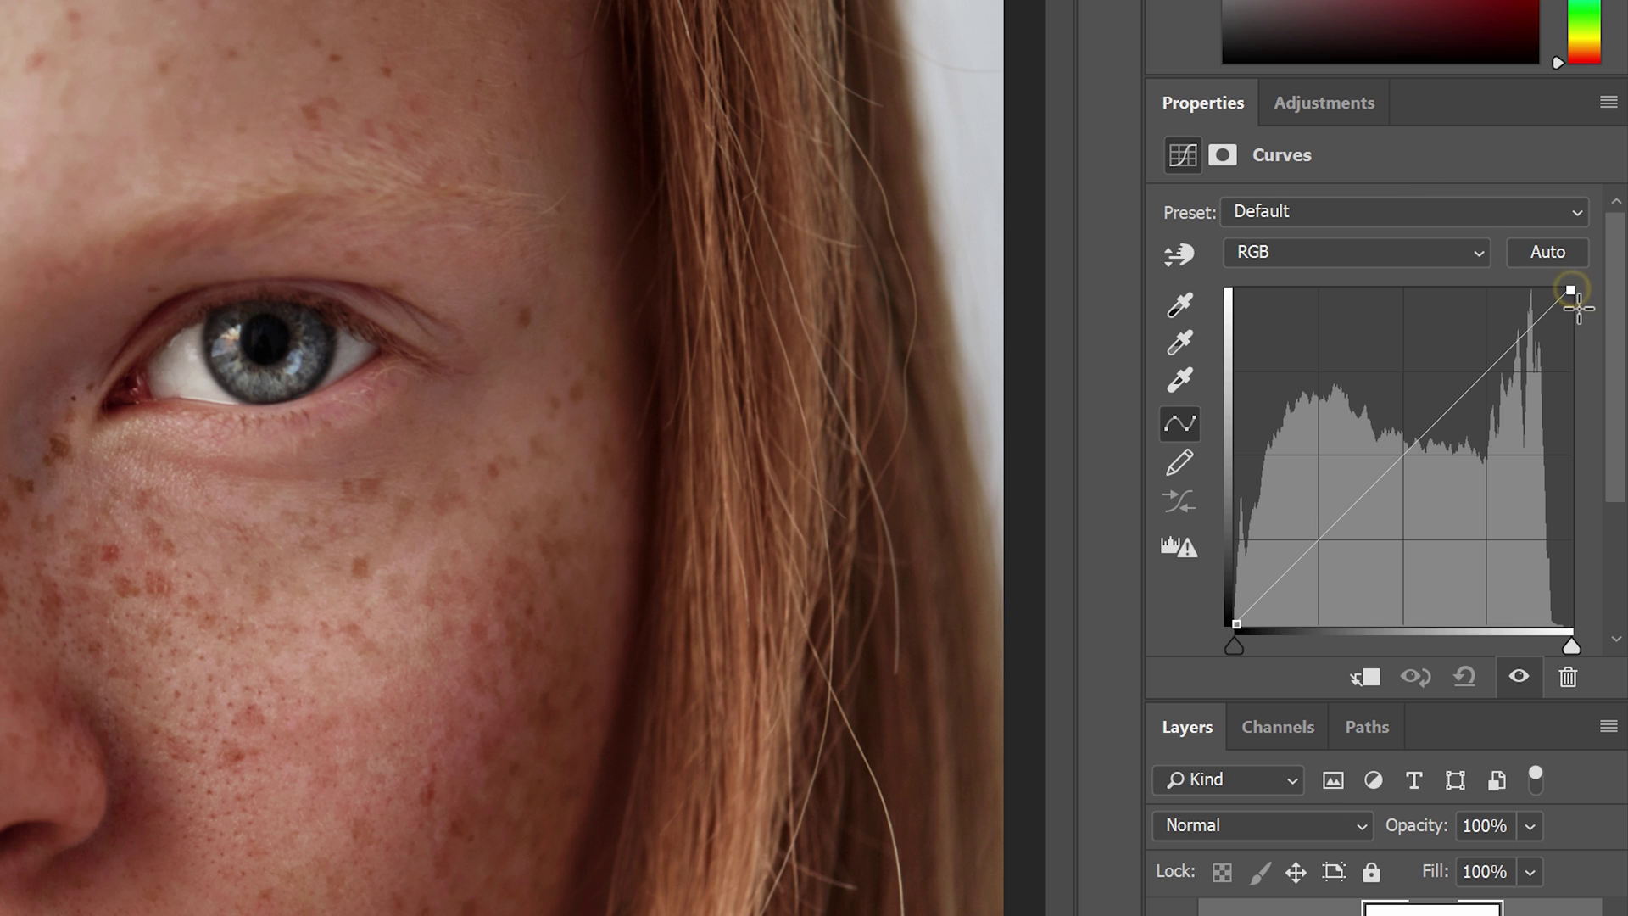
mouse_move(1571, 291)
left_mouse_down()
mouse_move(1587, 370)
mouse_move(1570, 365)
left_mouse_up()
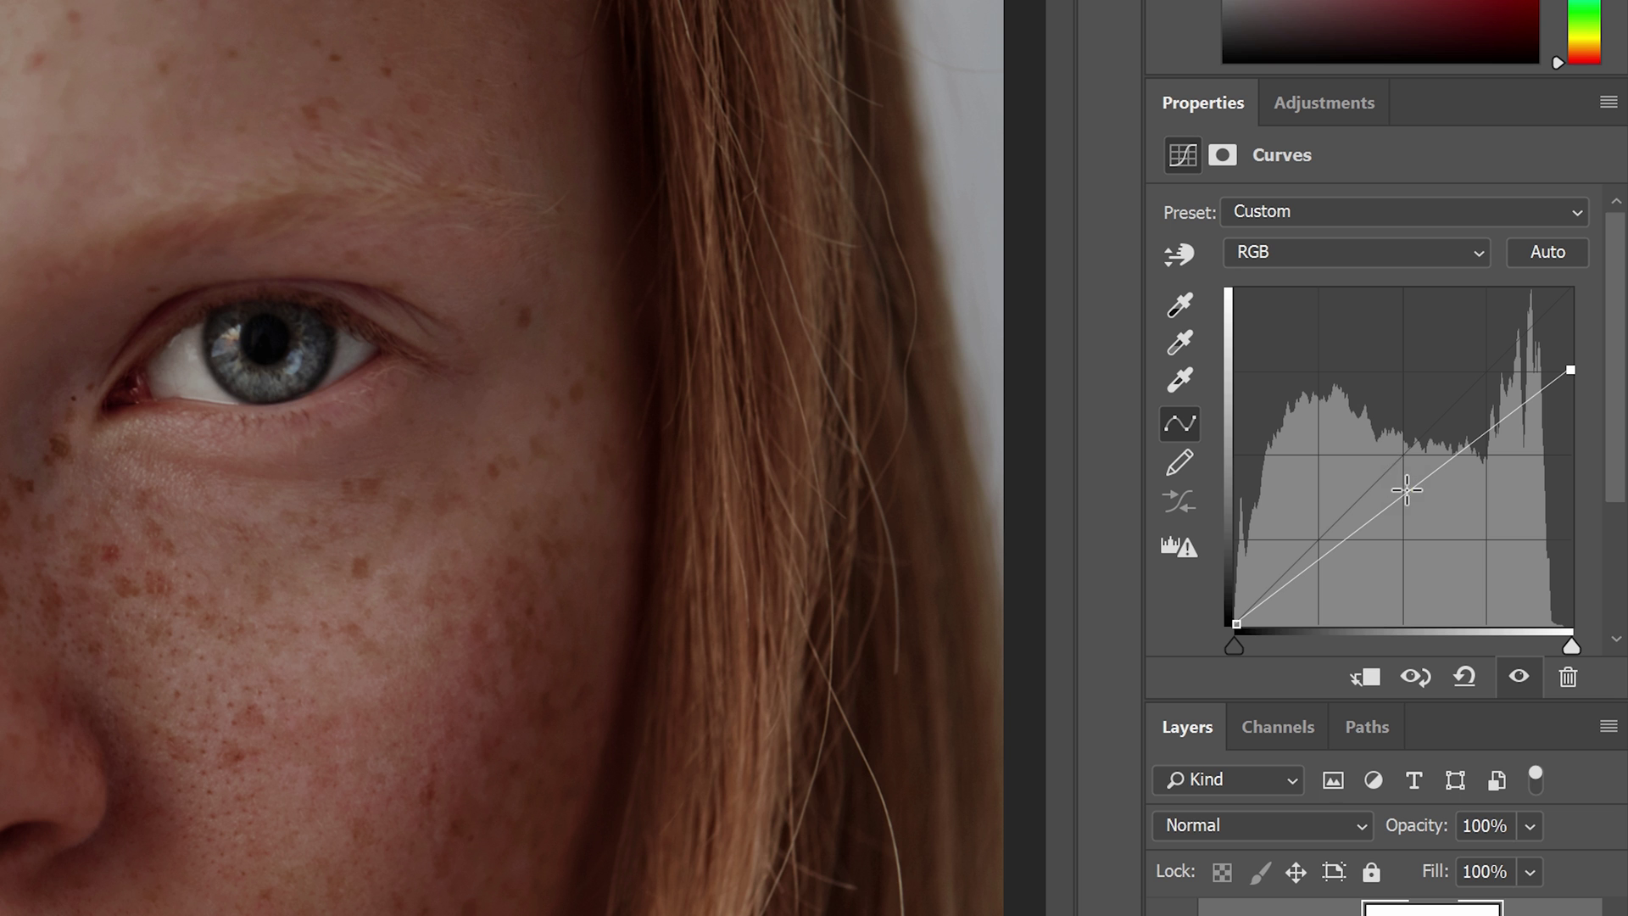
left_click_drag(1407, 488, 1404, 456)
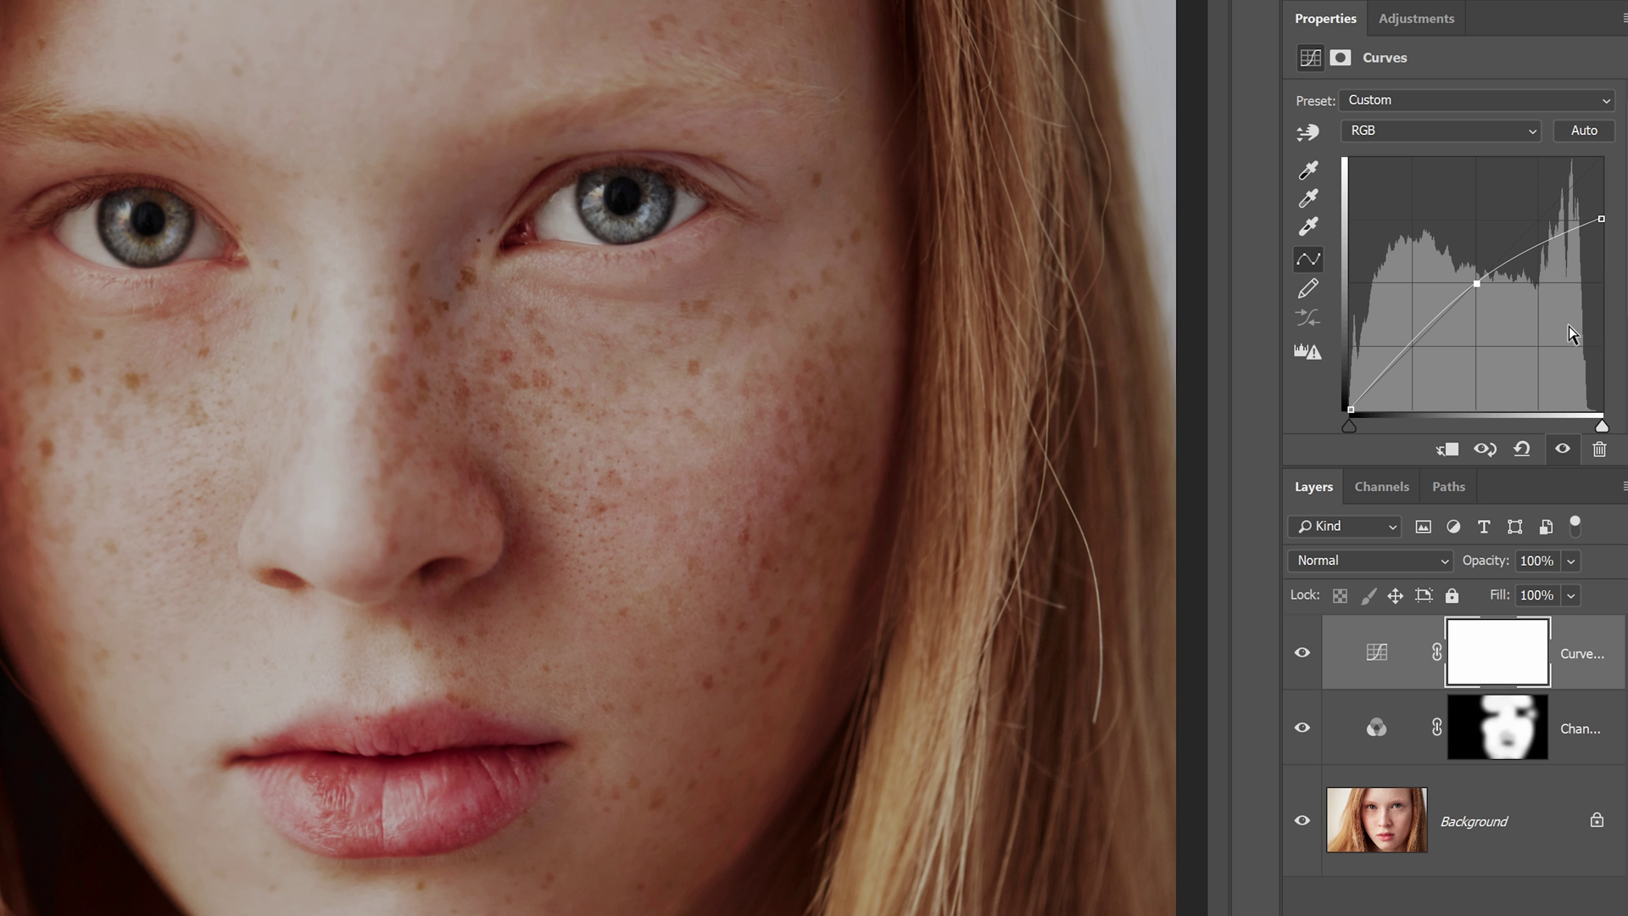
- Choose Blue in the Curves channel dropdown
left_click(1453, 133)
left_click(1444, 193)
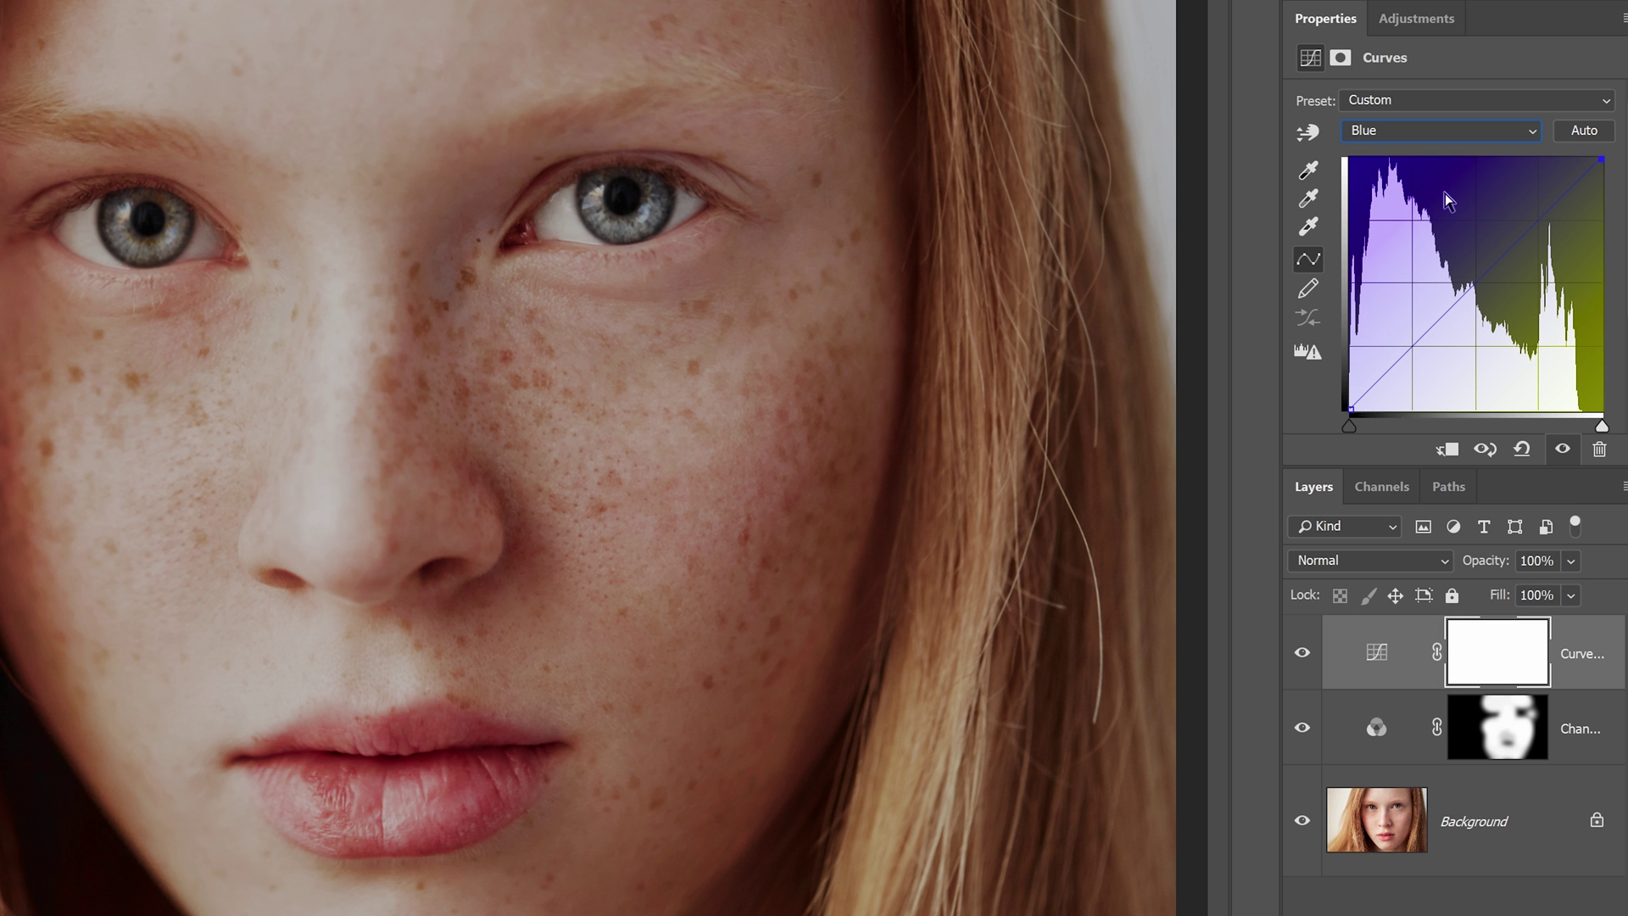
- Lower the Blue curve's top endpoint, nudge its bottom endpoint up, and preview the untinted portrait
left_click_drag(1602, 159, 1607, 222)
left_click_drag(1351, 409, 1344, 399)
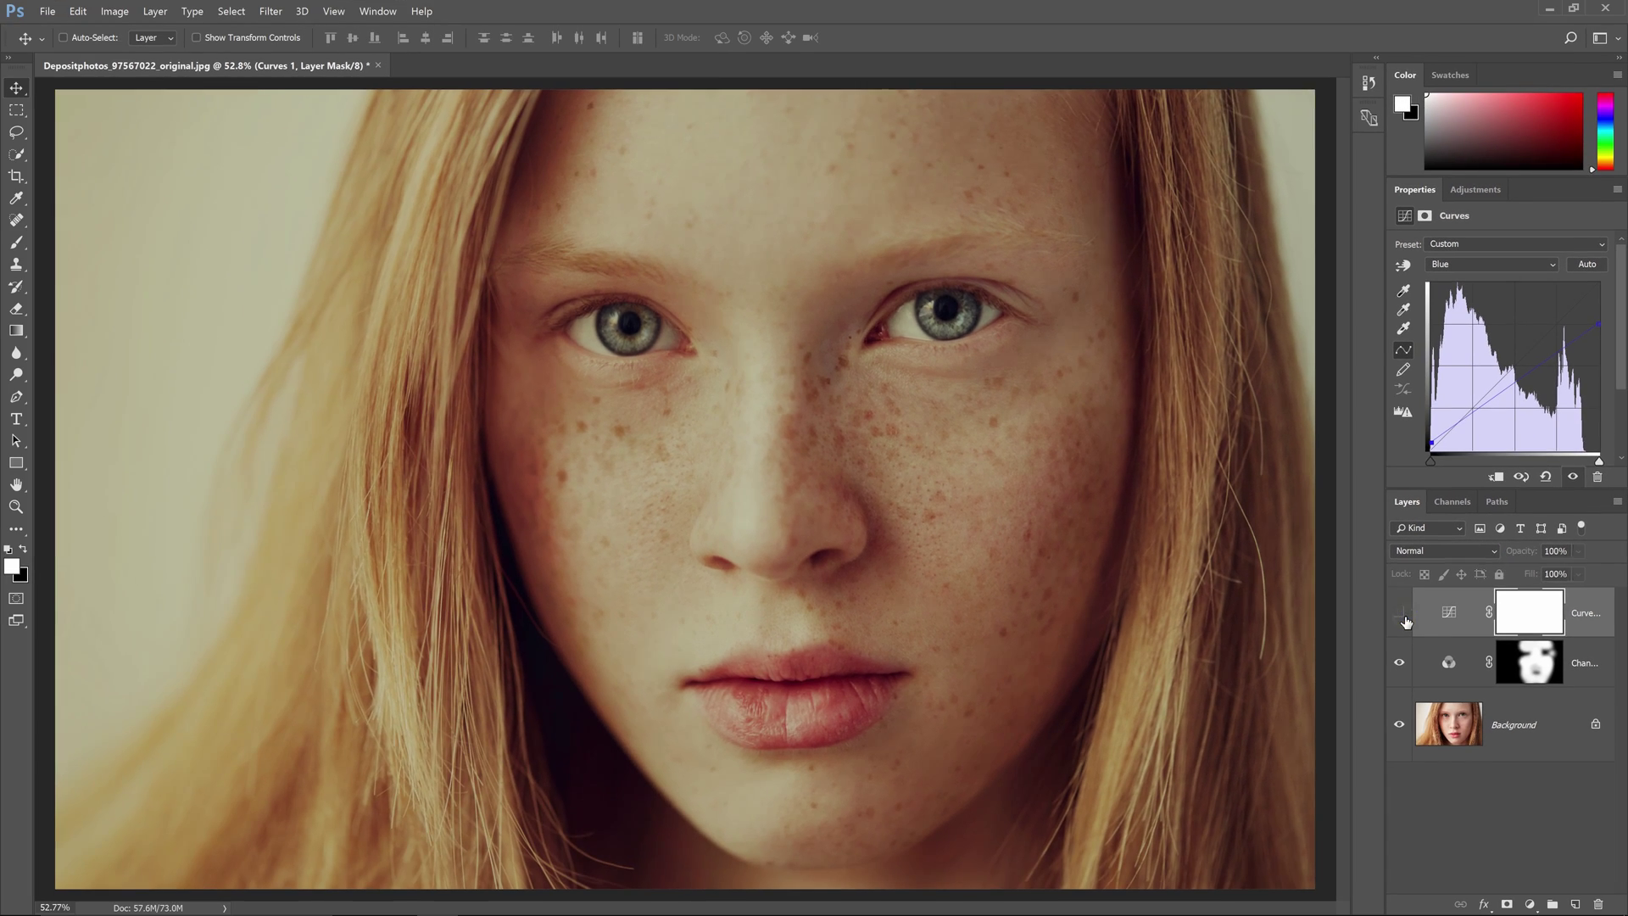
left_click(1404, 616)
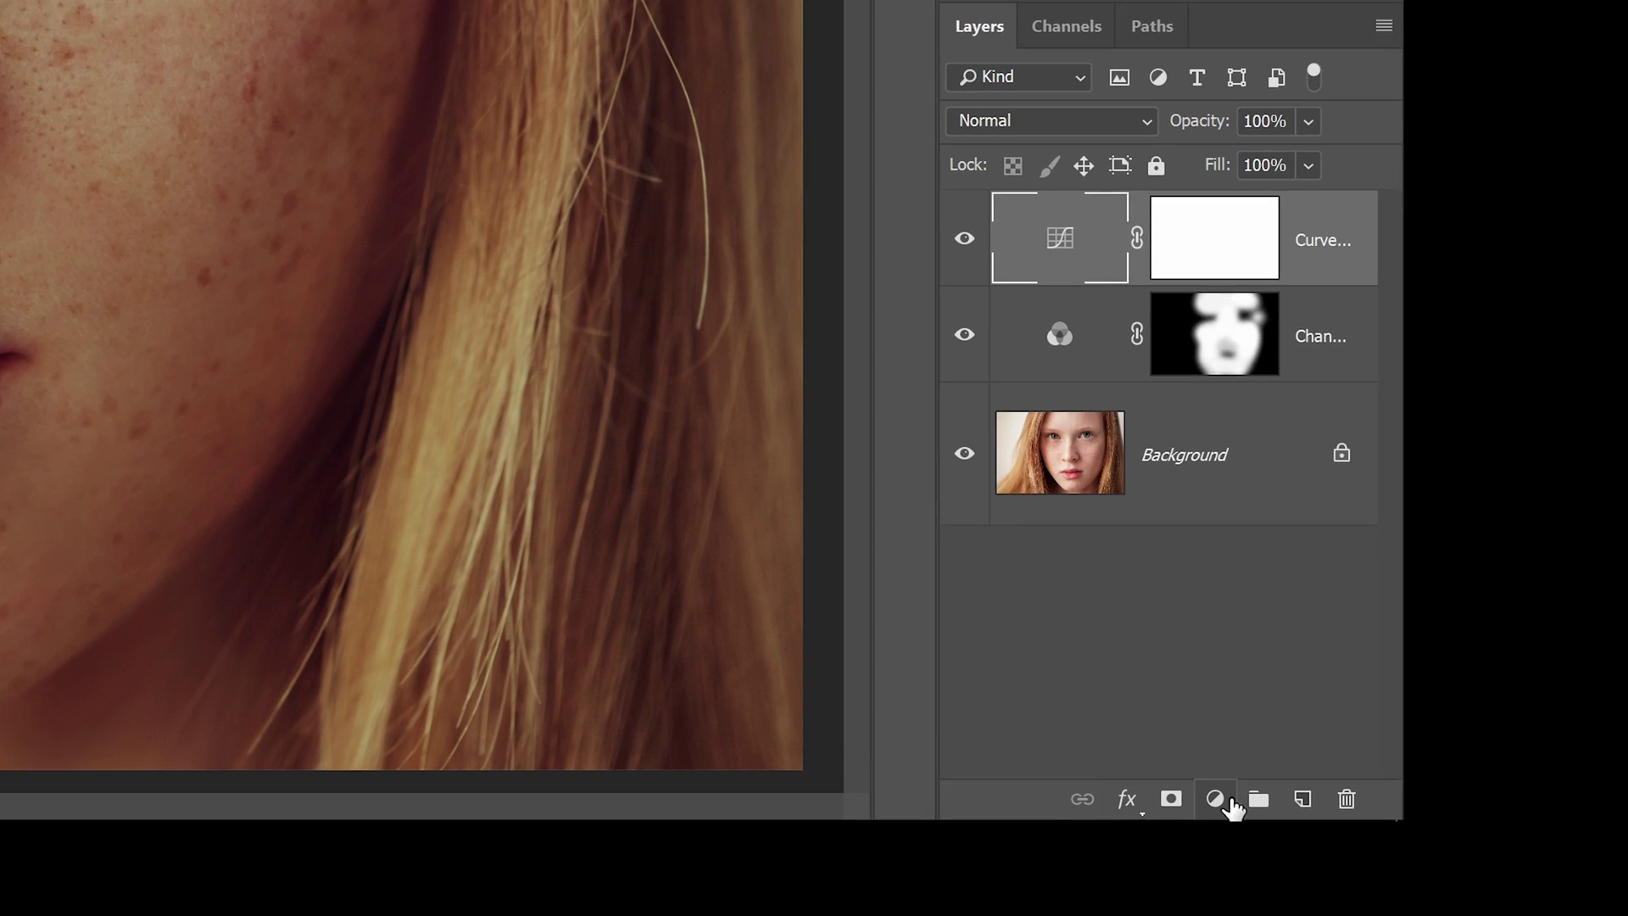
- Add a Gradient Fill layer using the black-to-white preset, restoring the default gradient presets
left_click(1533, 903)
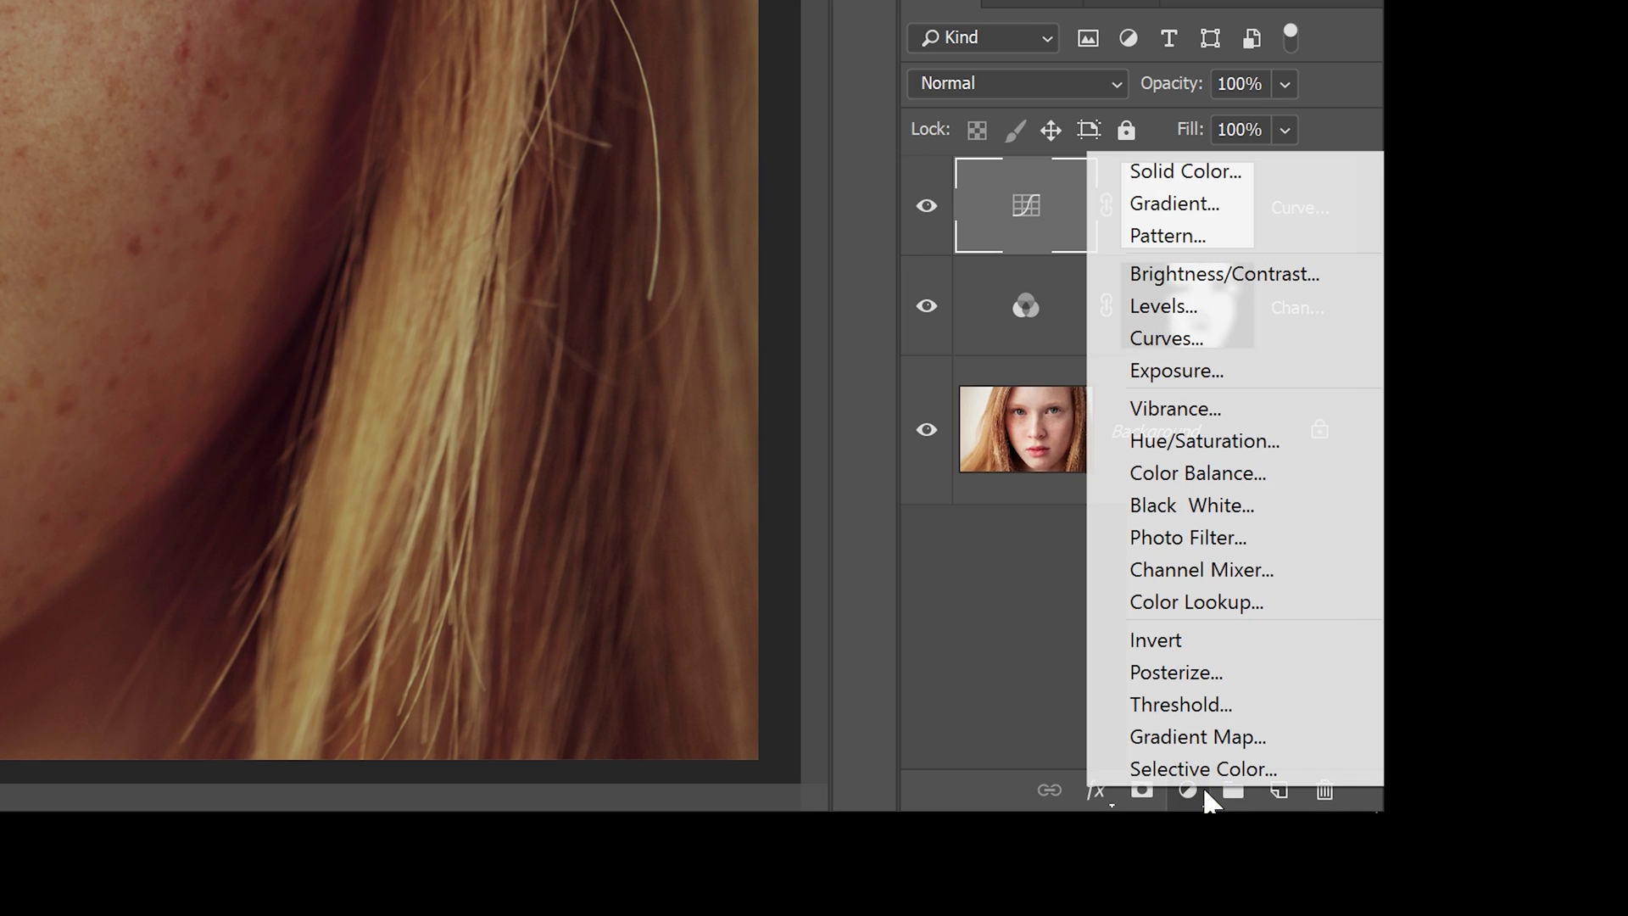
left_click(1186, 210)
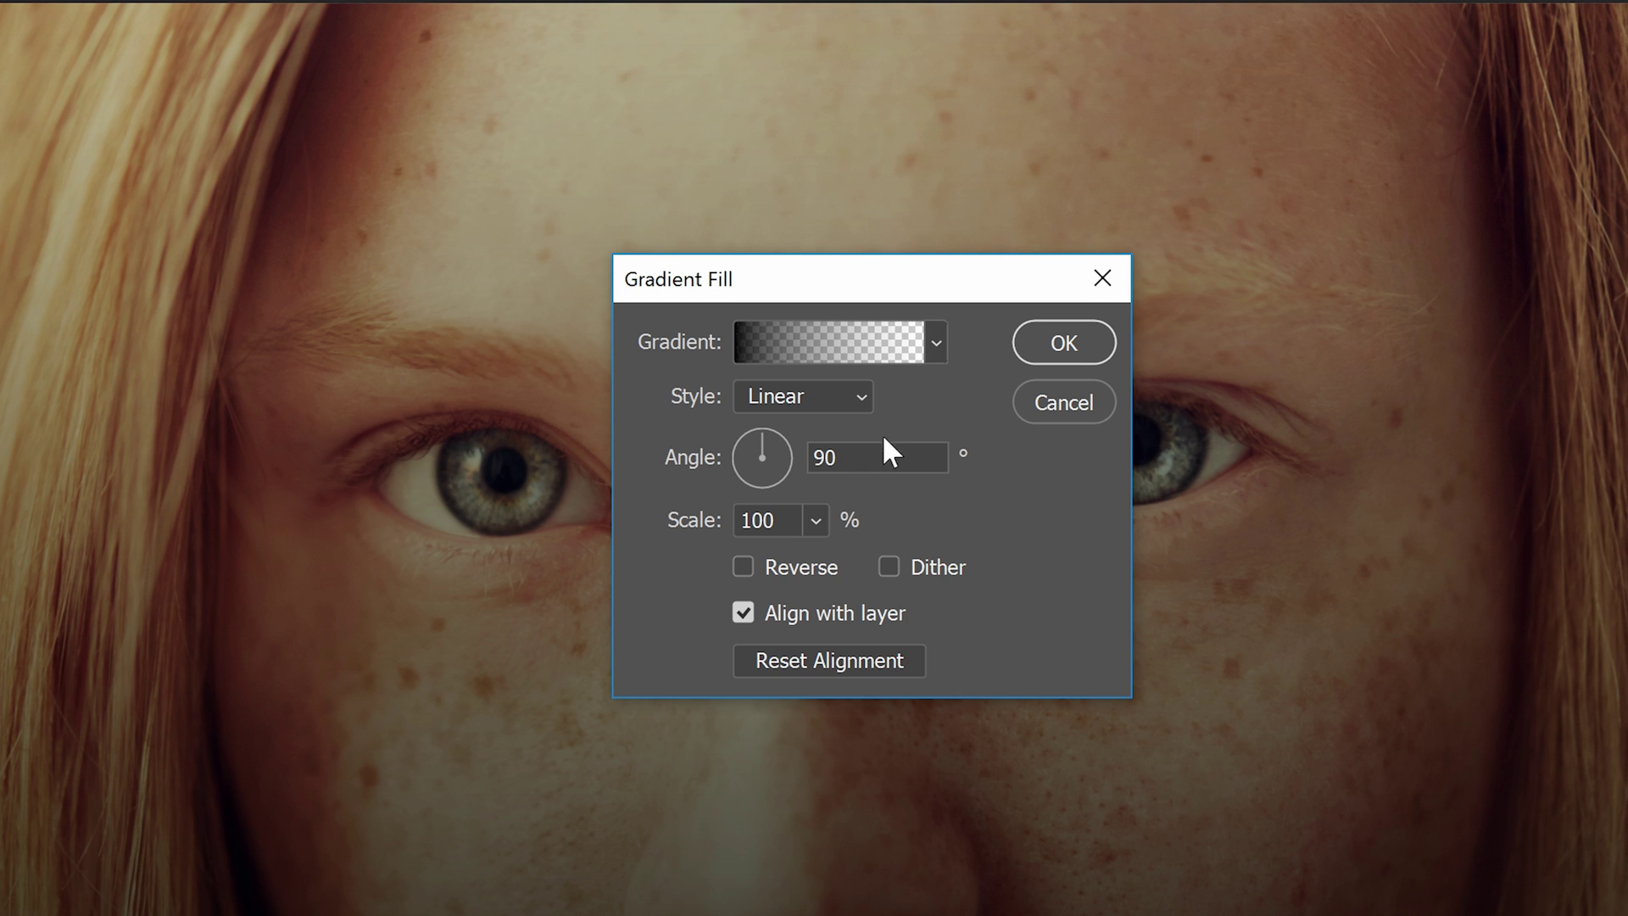
left_click(931, 342)
left_click(764, 430)
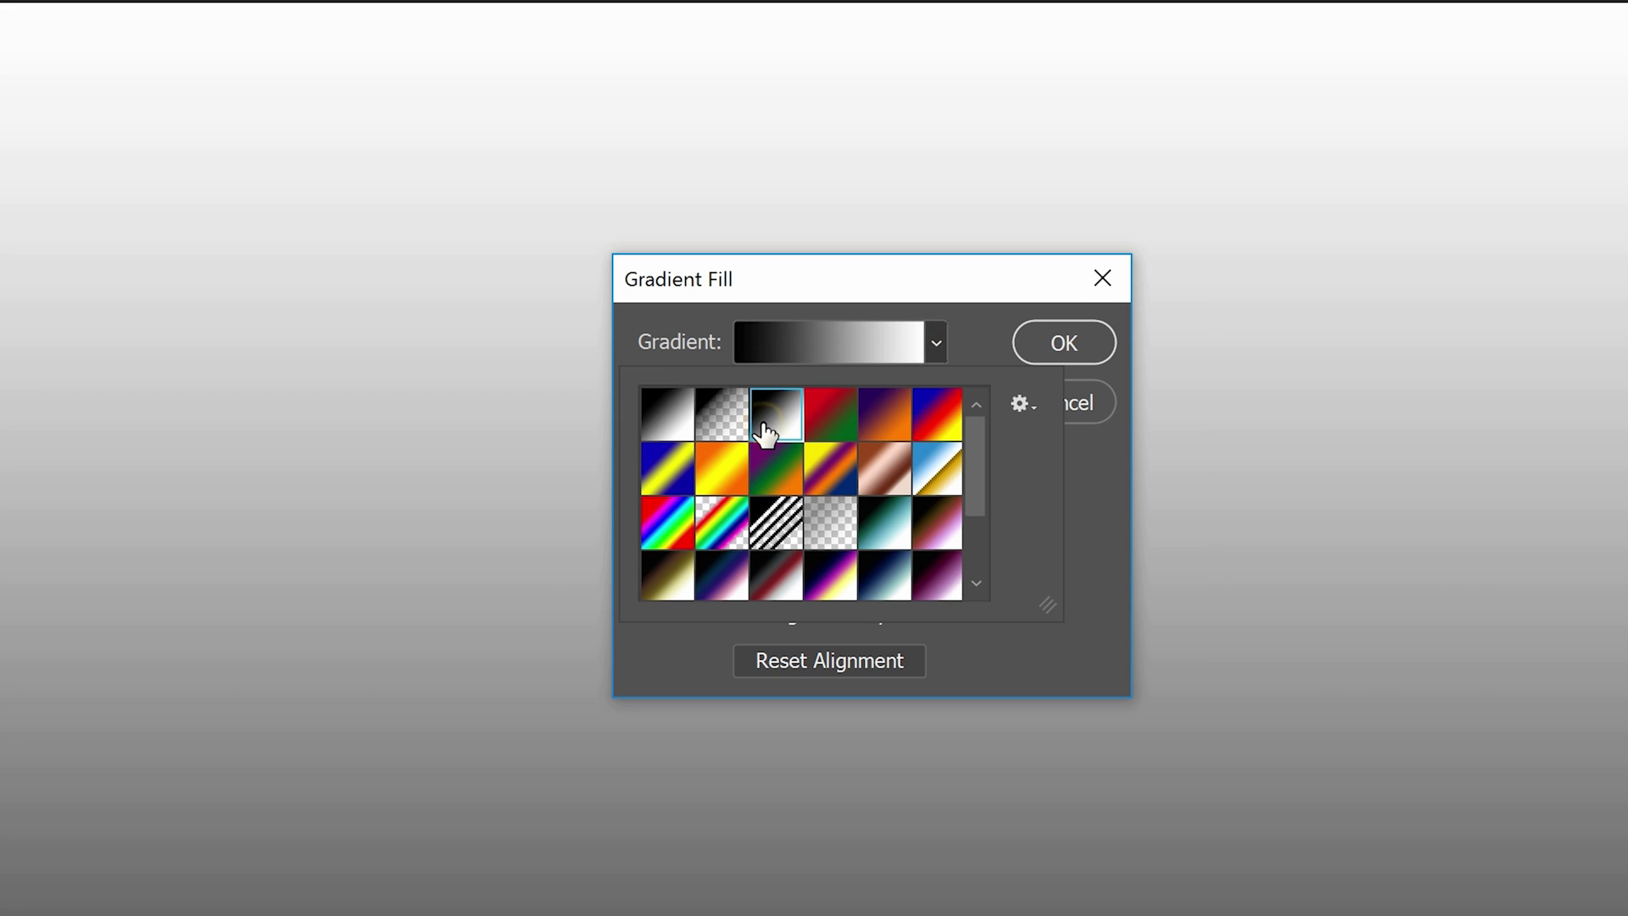
left_click(1022, 405)
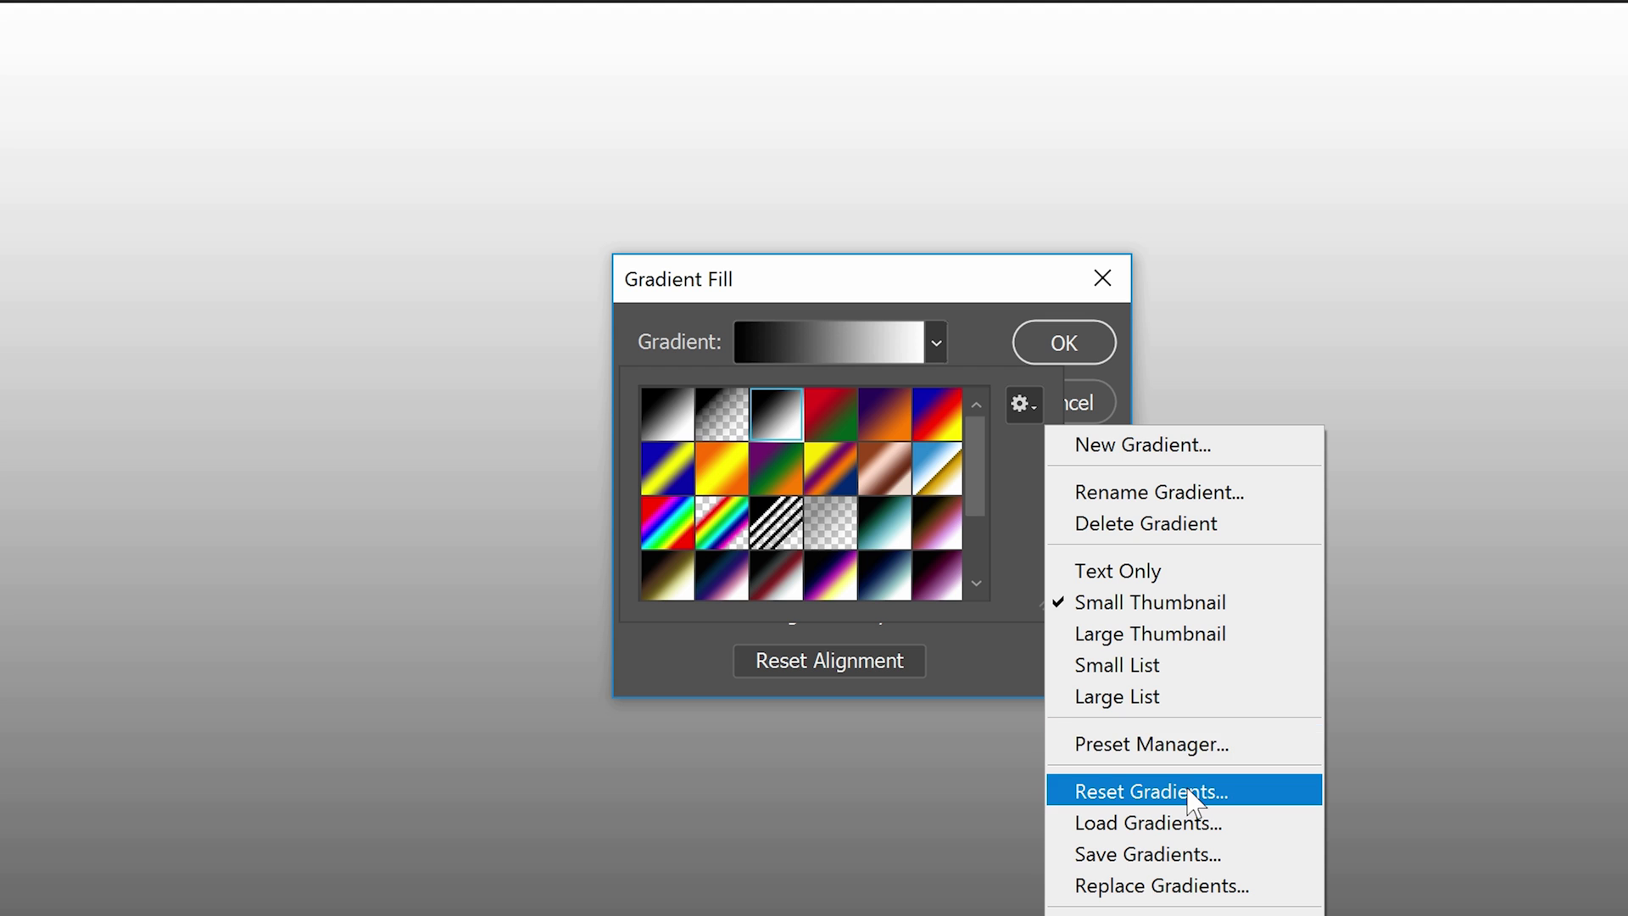
left_click(1002, 530)
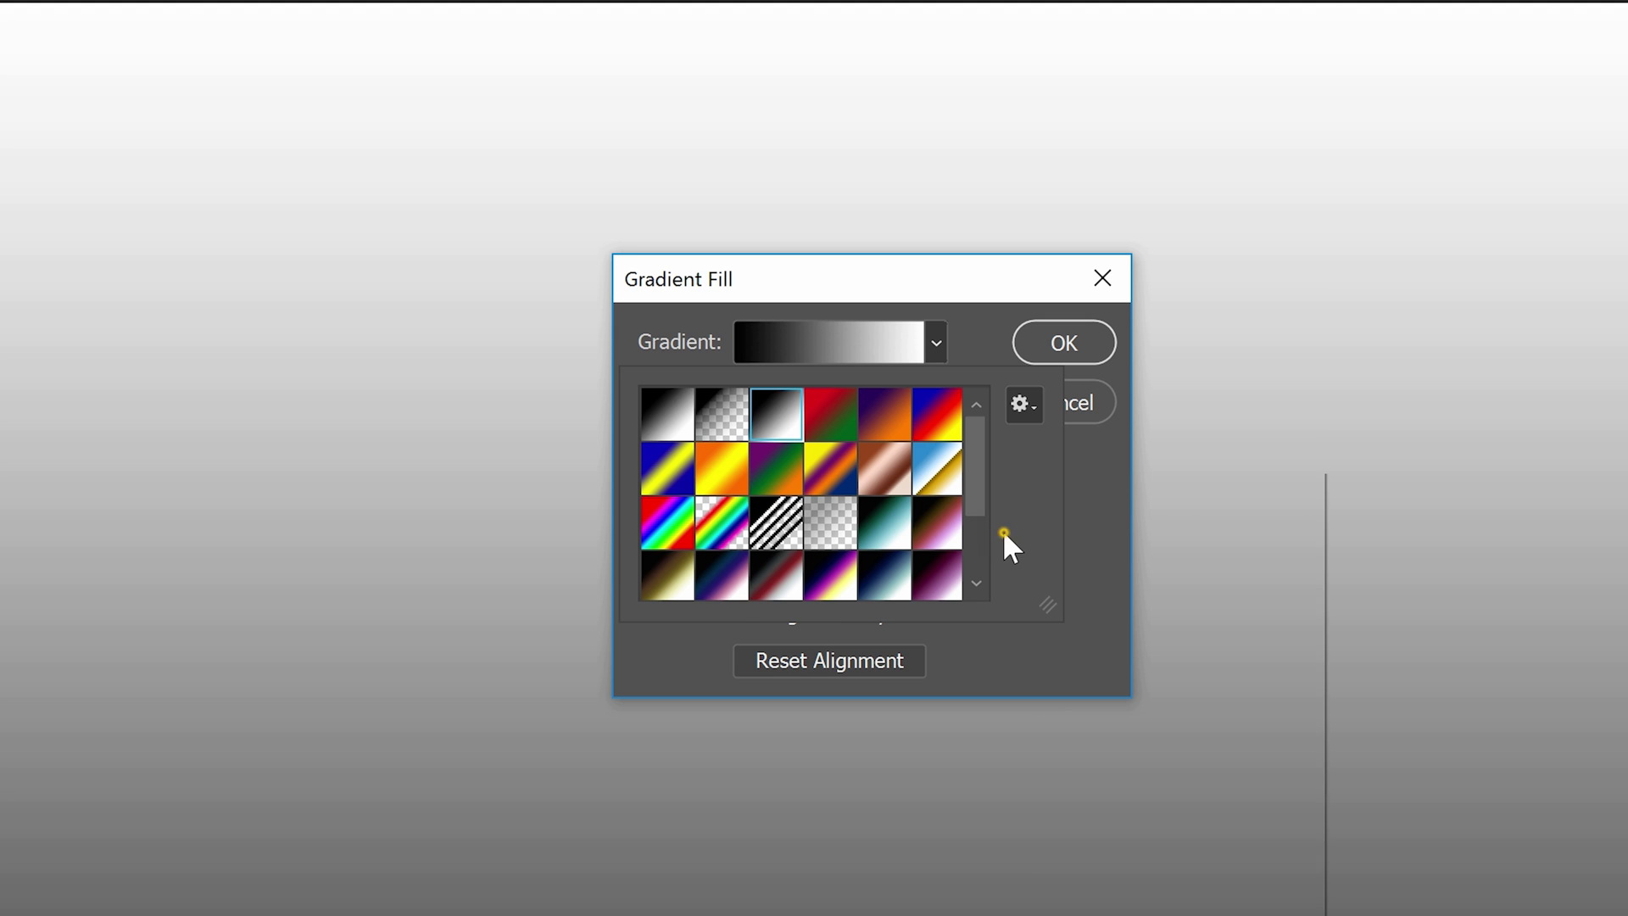
left_click(1079, 511)
- Set the gradient to Radial style, Reverse, Scale 150%, and confirm
left_click(837, 405)
left_click(815, 451)
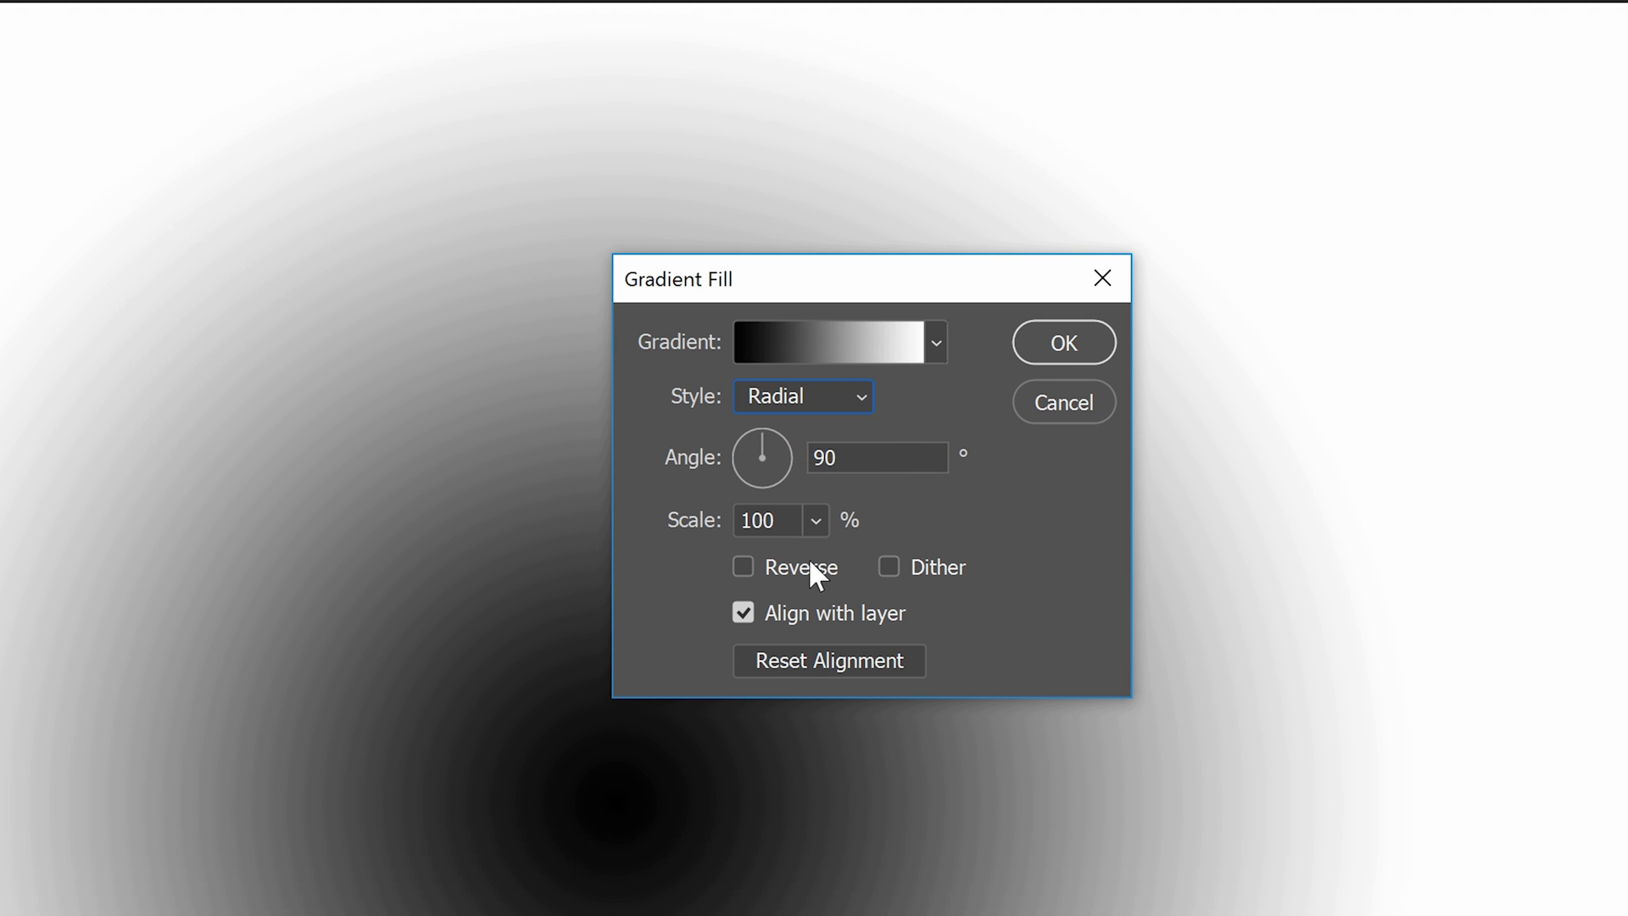
left_click(809, 562)
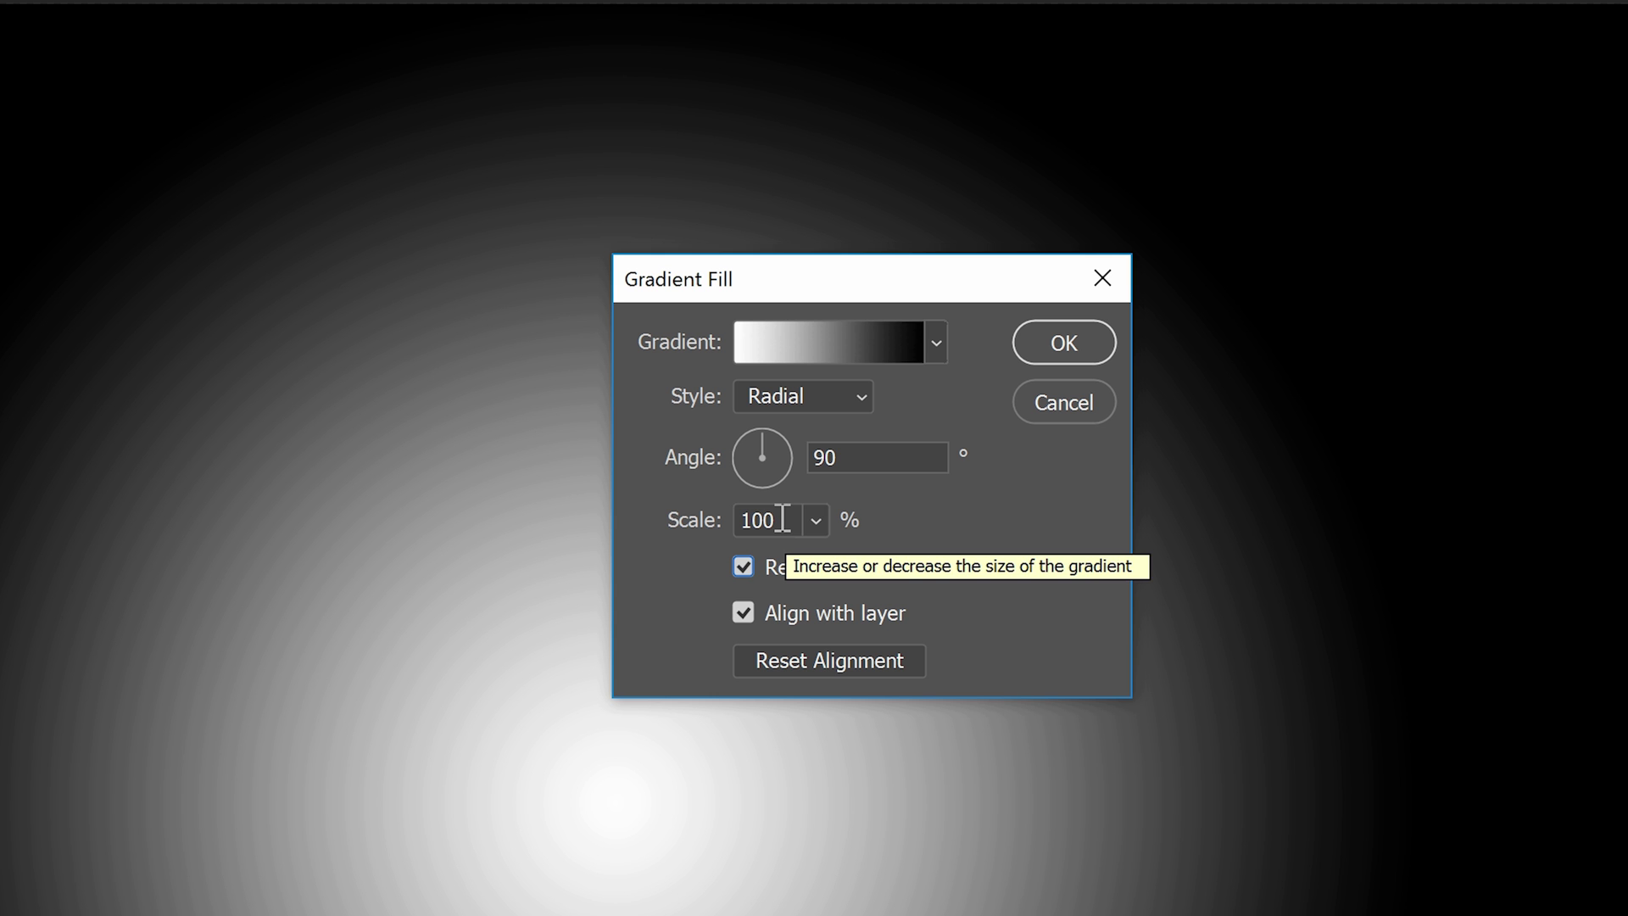
double_click(781, 519)
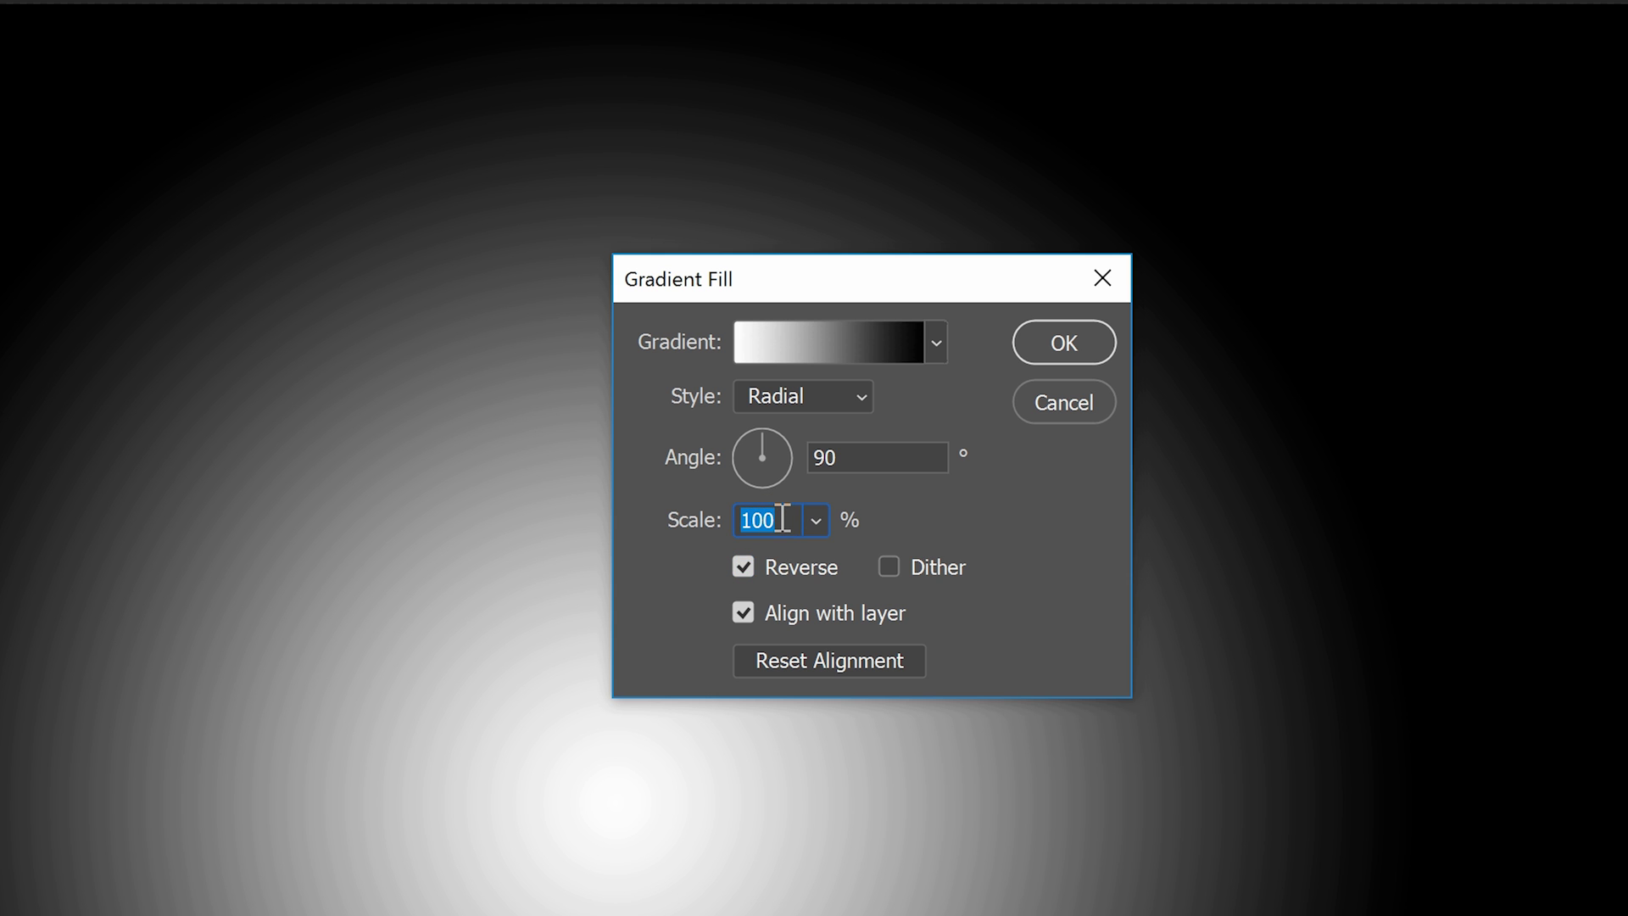
type("150")
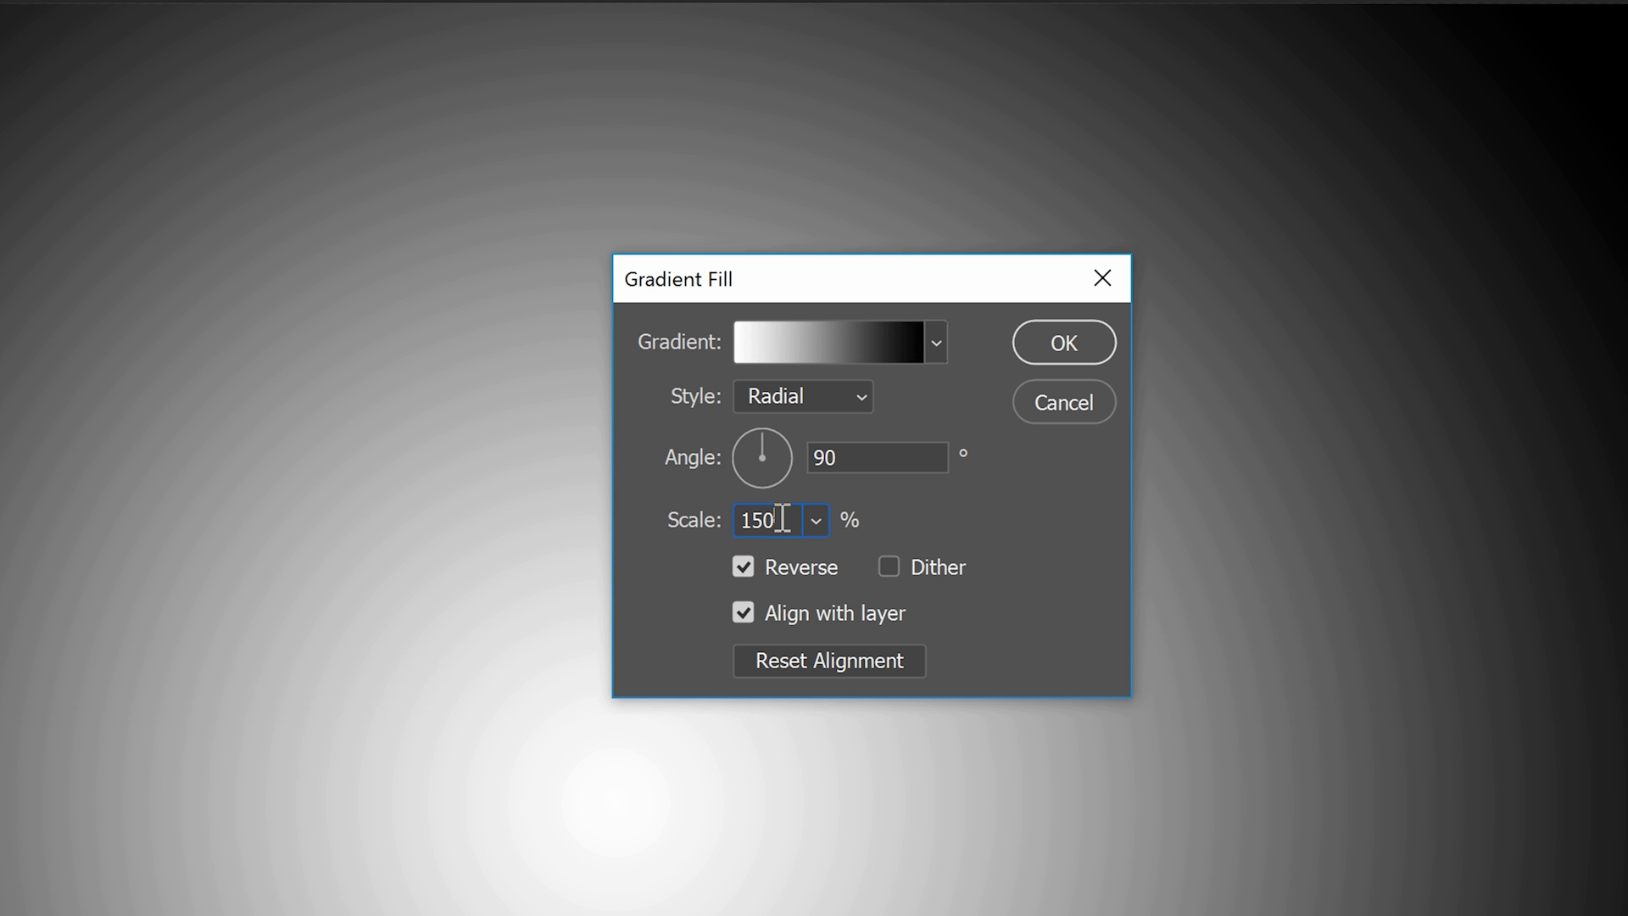
left_click(1091, 340)
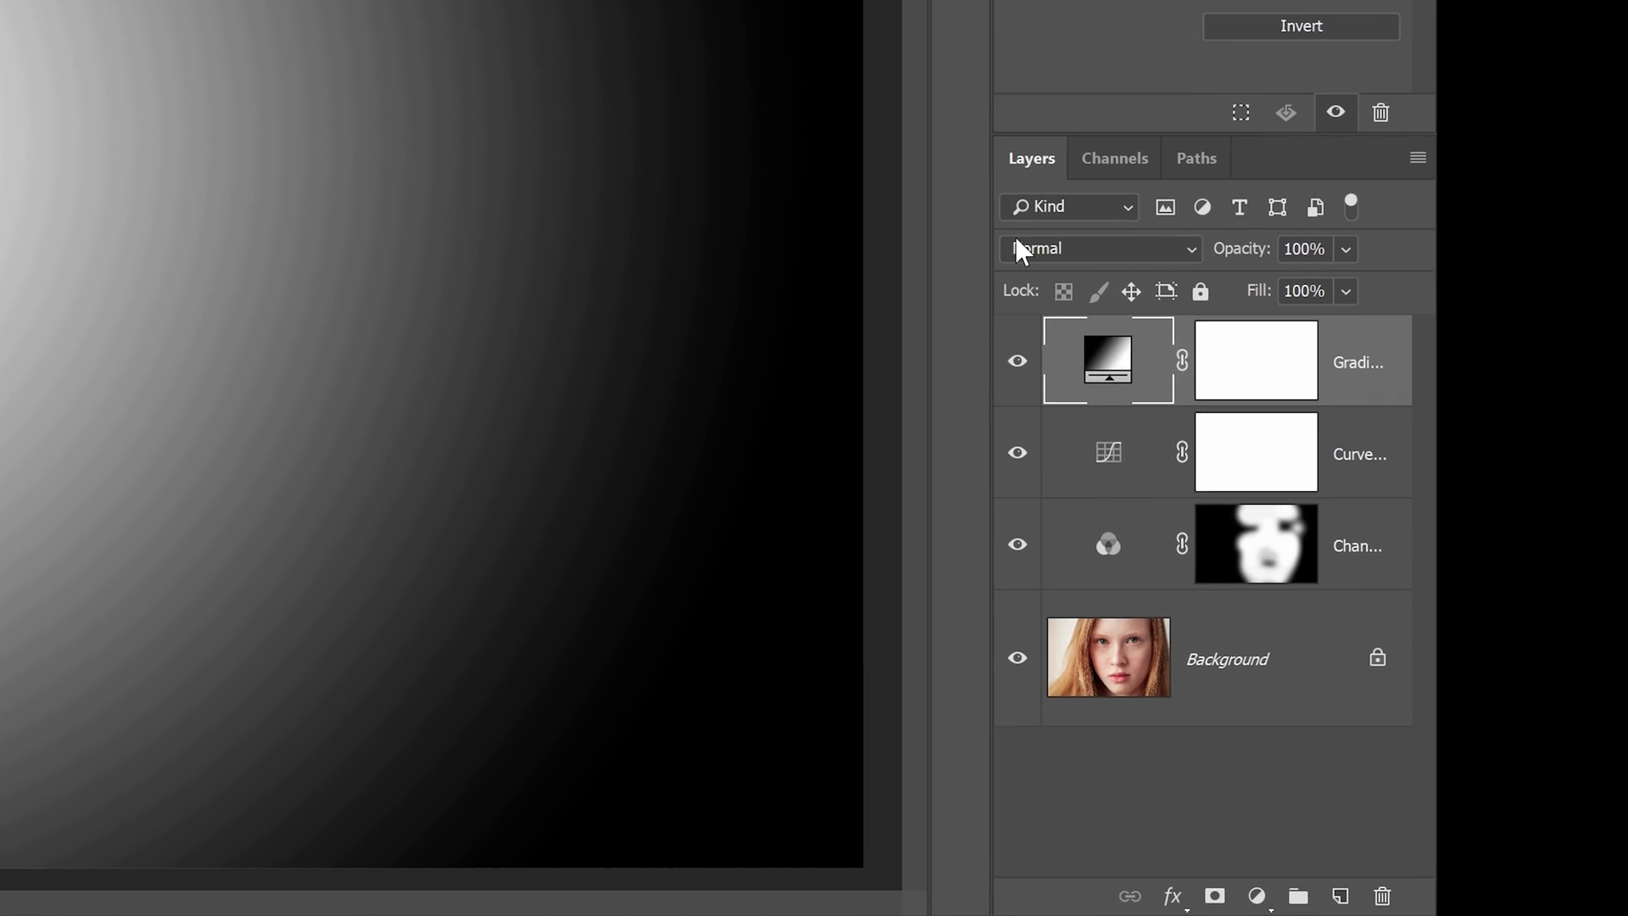
- Set the Gradient Fill layer to Soft Light and move it below the Curves layer
left_click(966, 188)
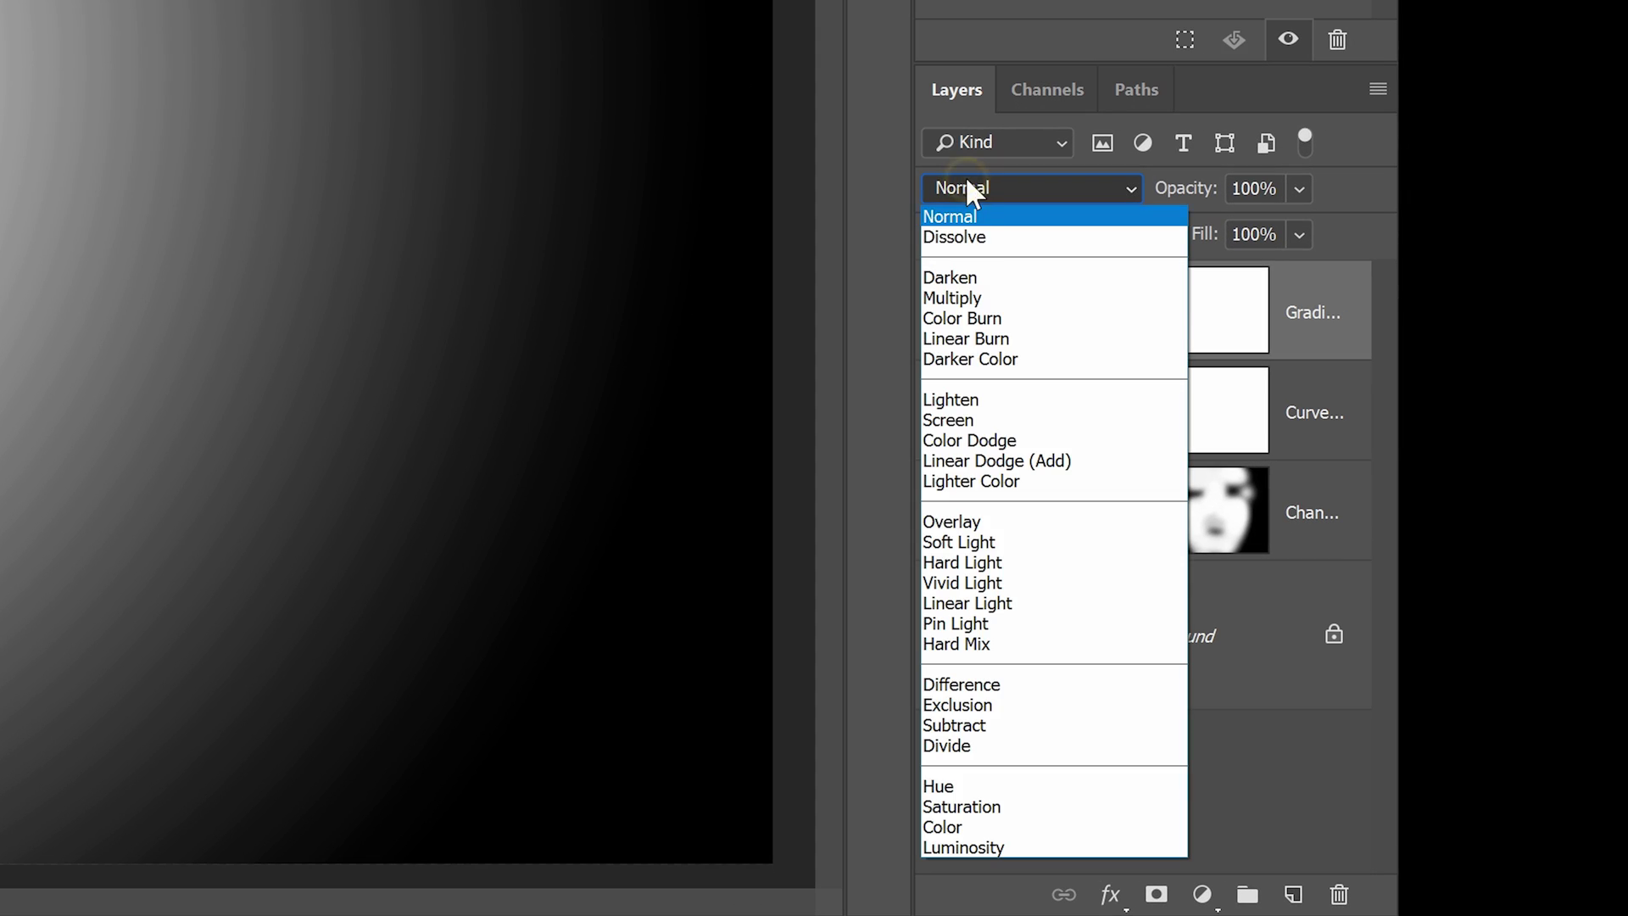
left_click(1022, 546)
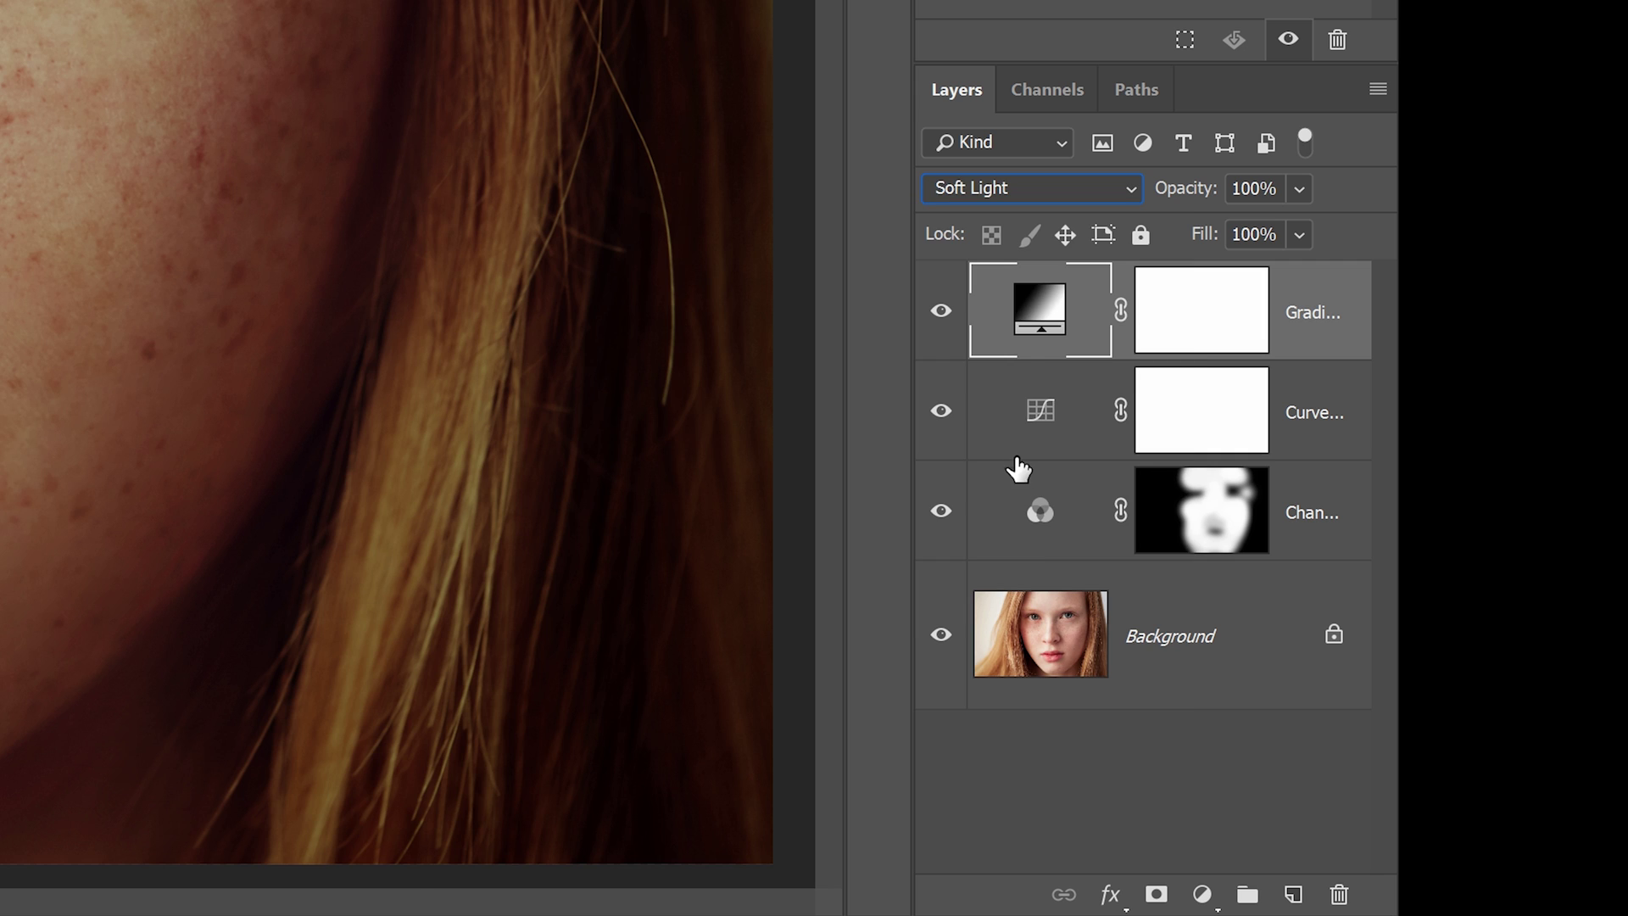
left_click_drag(1049, 300, 1056, 439)
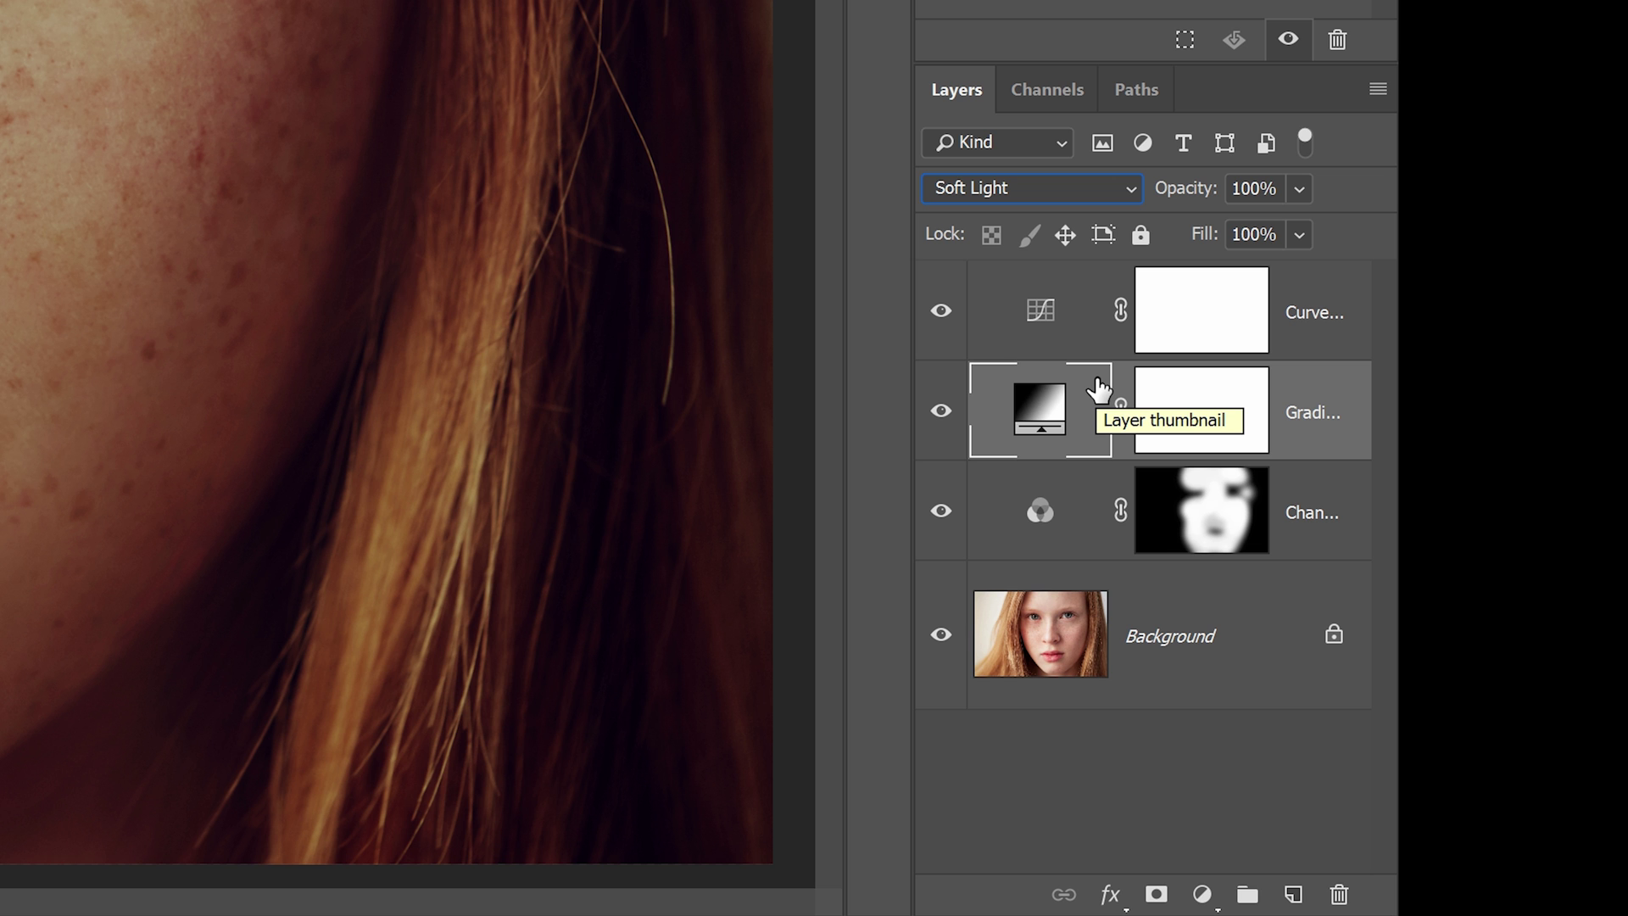
- Reopen the Gradient Fill settings and move the radial light centre toward the face's left side
double_click(1056, 397)
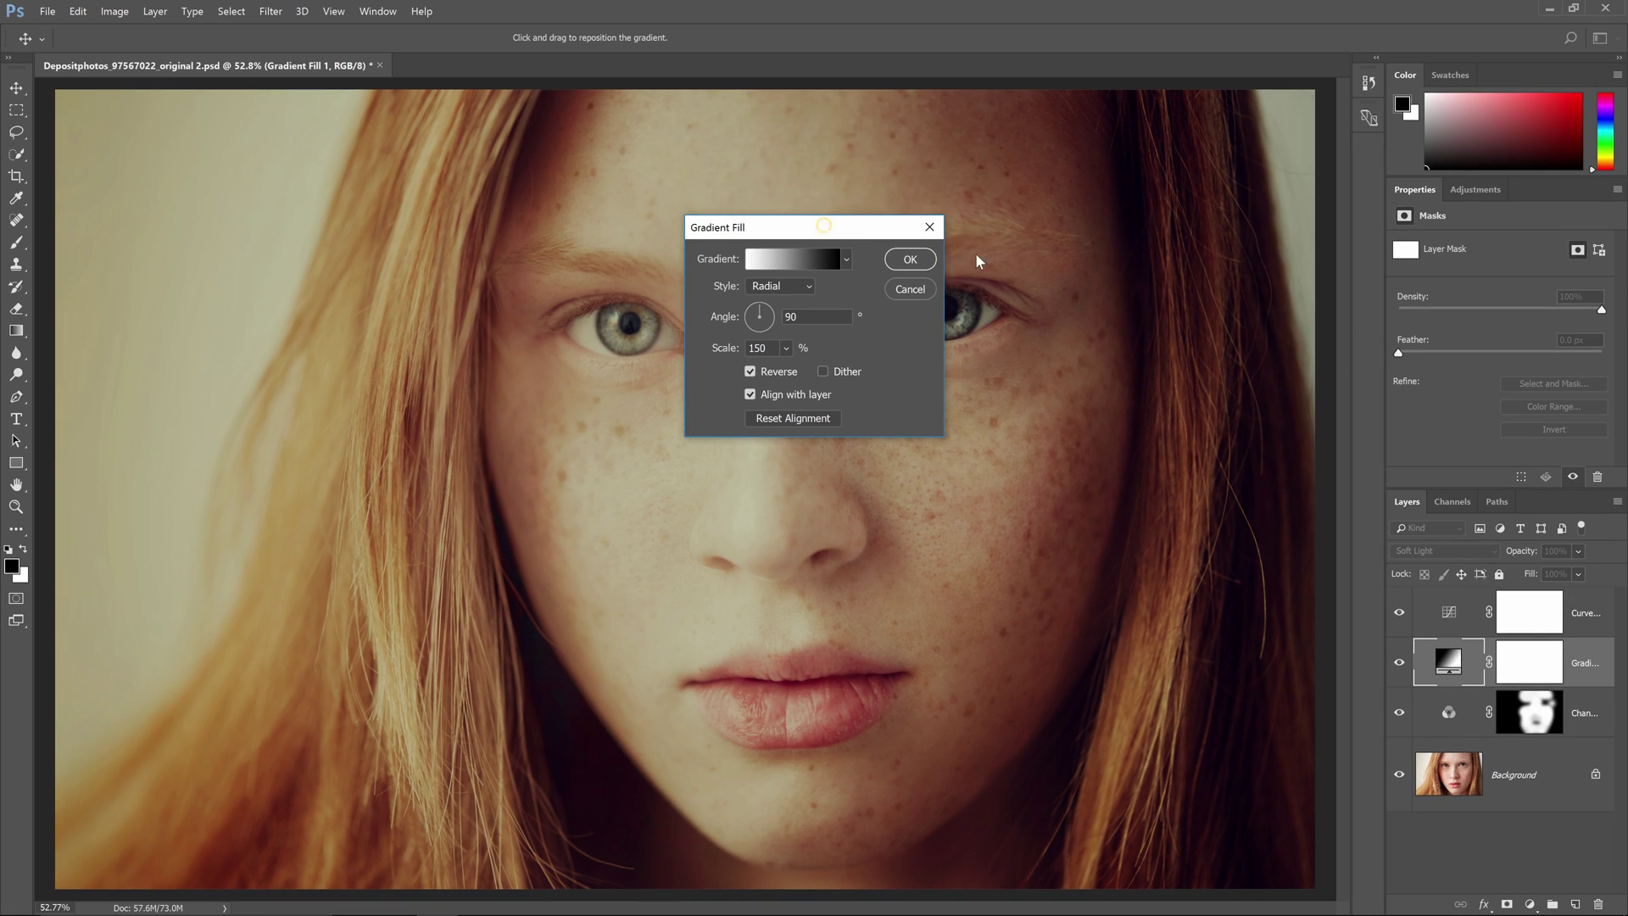
mouse_move(636, 428)
left_mouse_down()
mouse_move(280, 418)
mouse_move(1390, 465)
left_mouse_up()
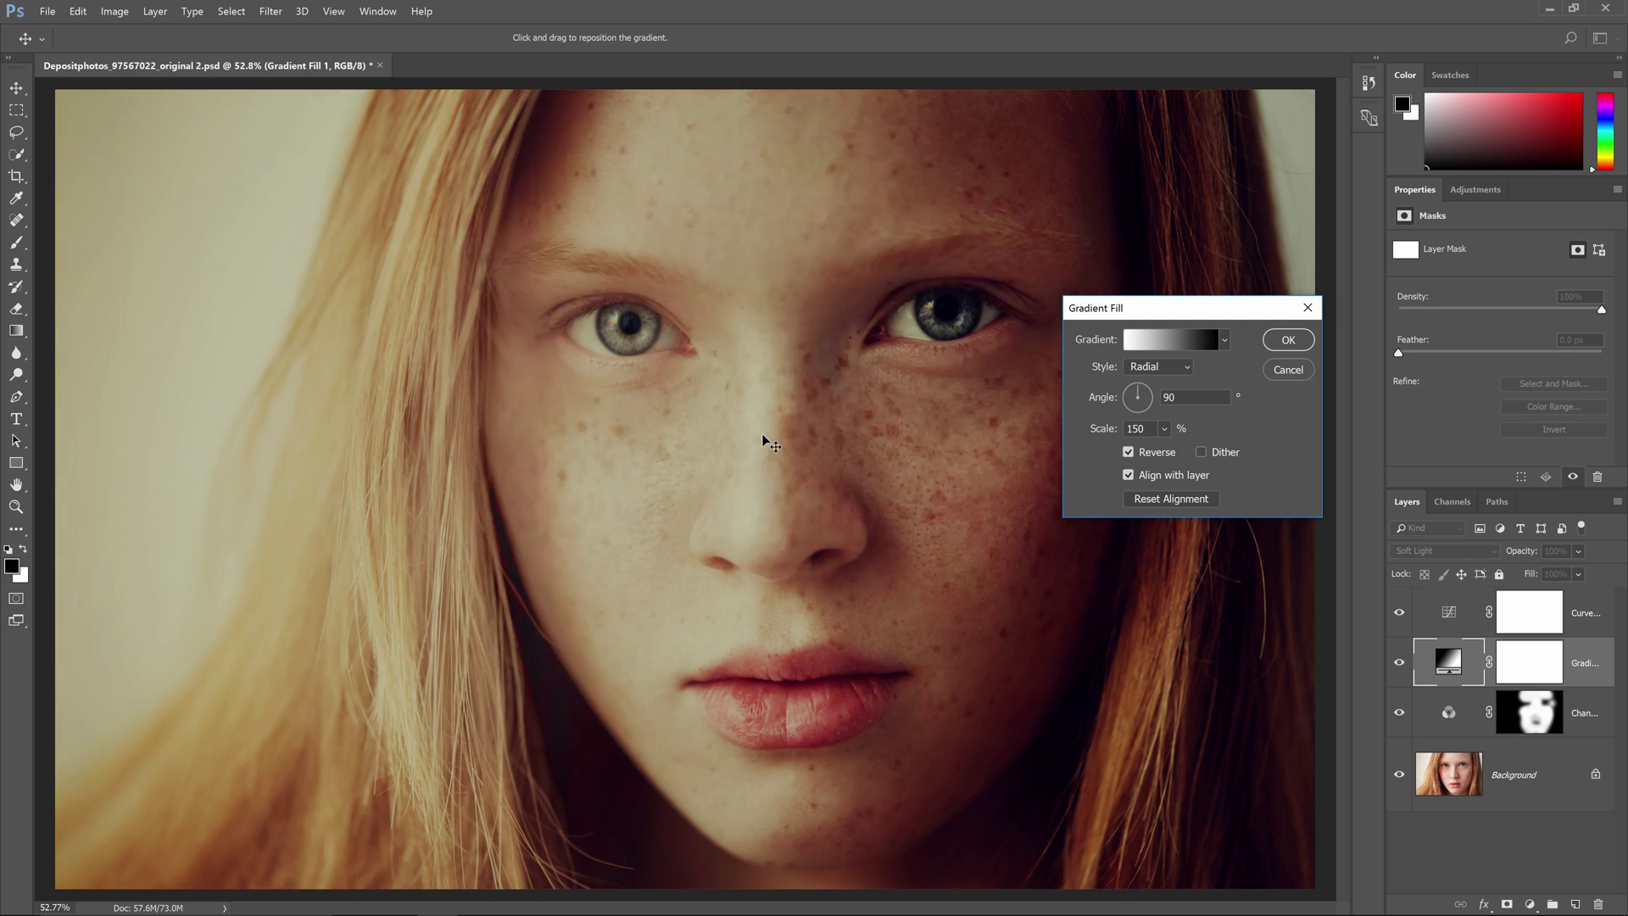
left_click_drag(1391, 465, 781, 420)
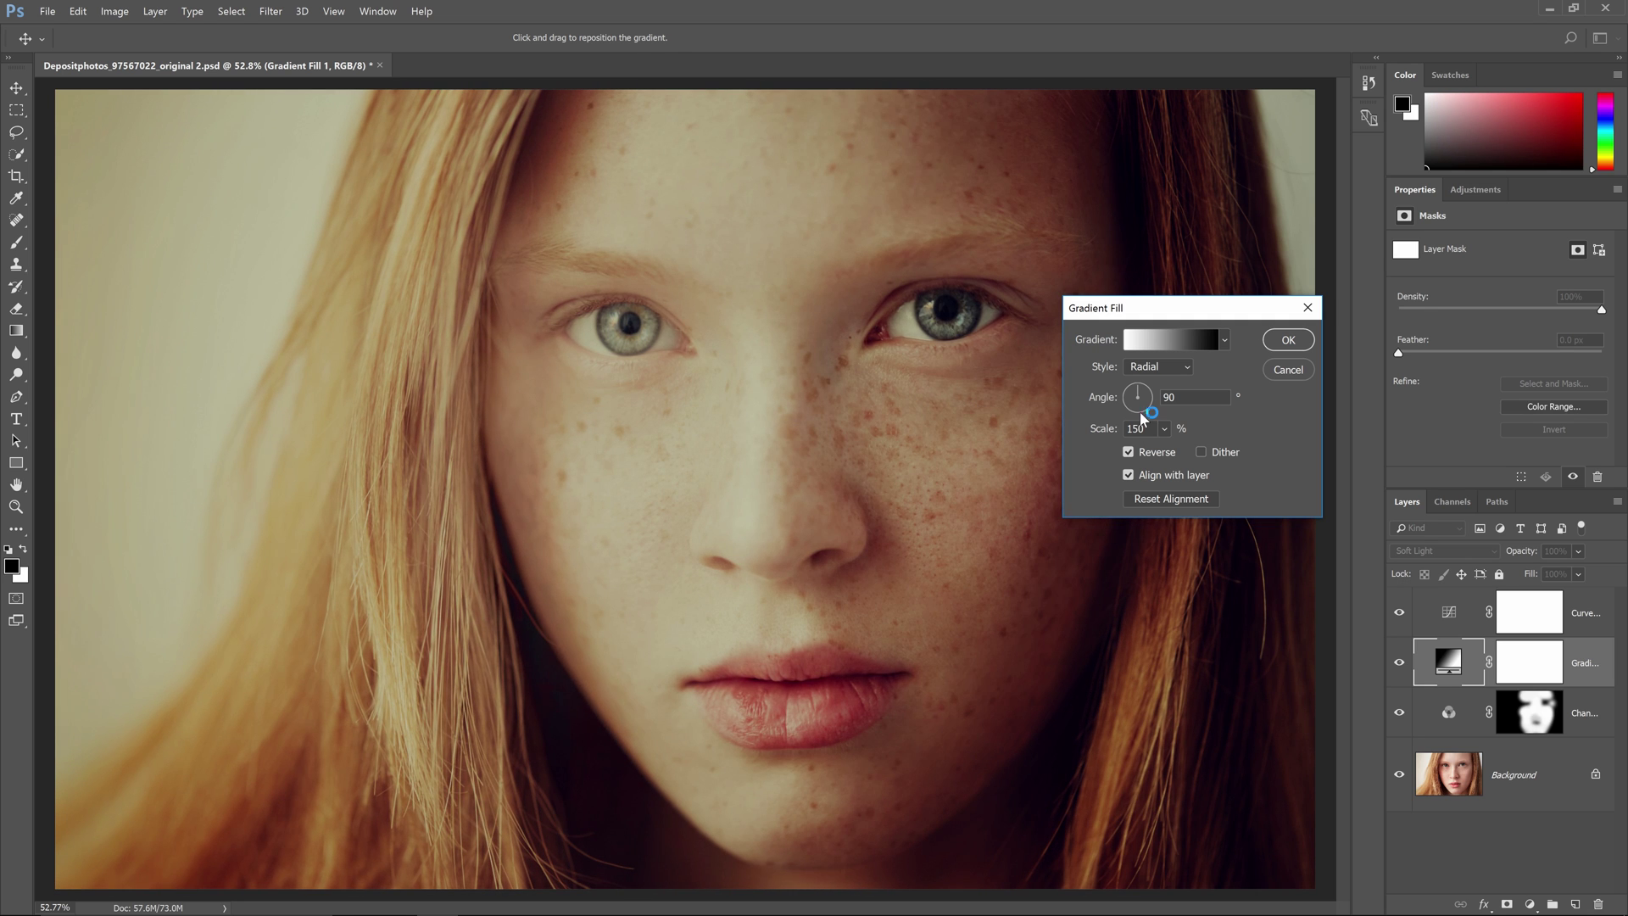
- Enlarge the gradient scale to 166%
left_click(1163, 429)
left_click_drag(1165, 450, 1162, 453)
left_click(1237, 422)
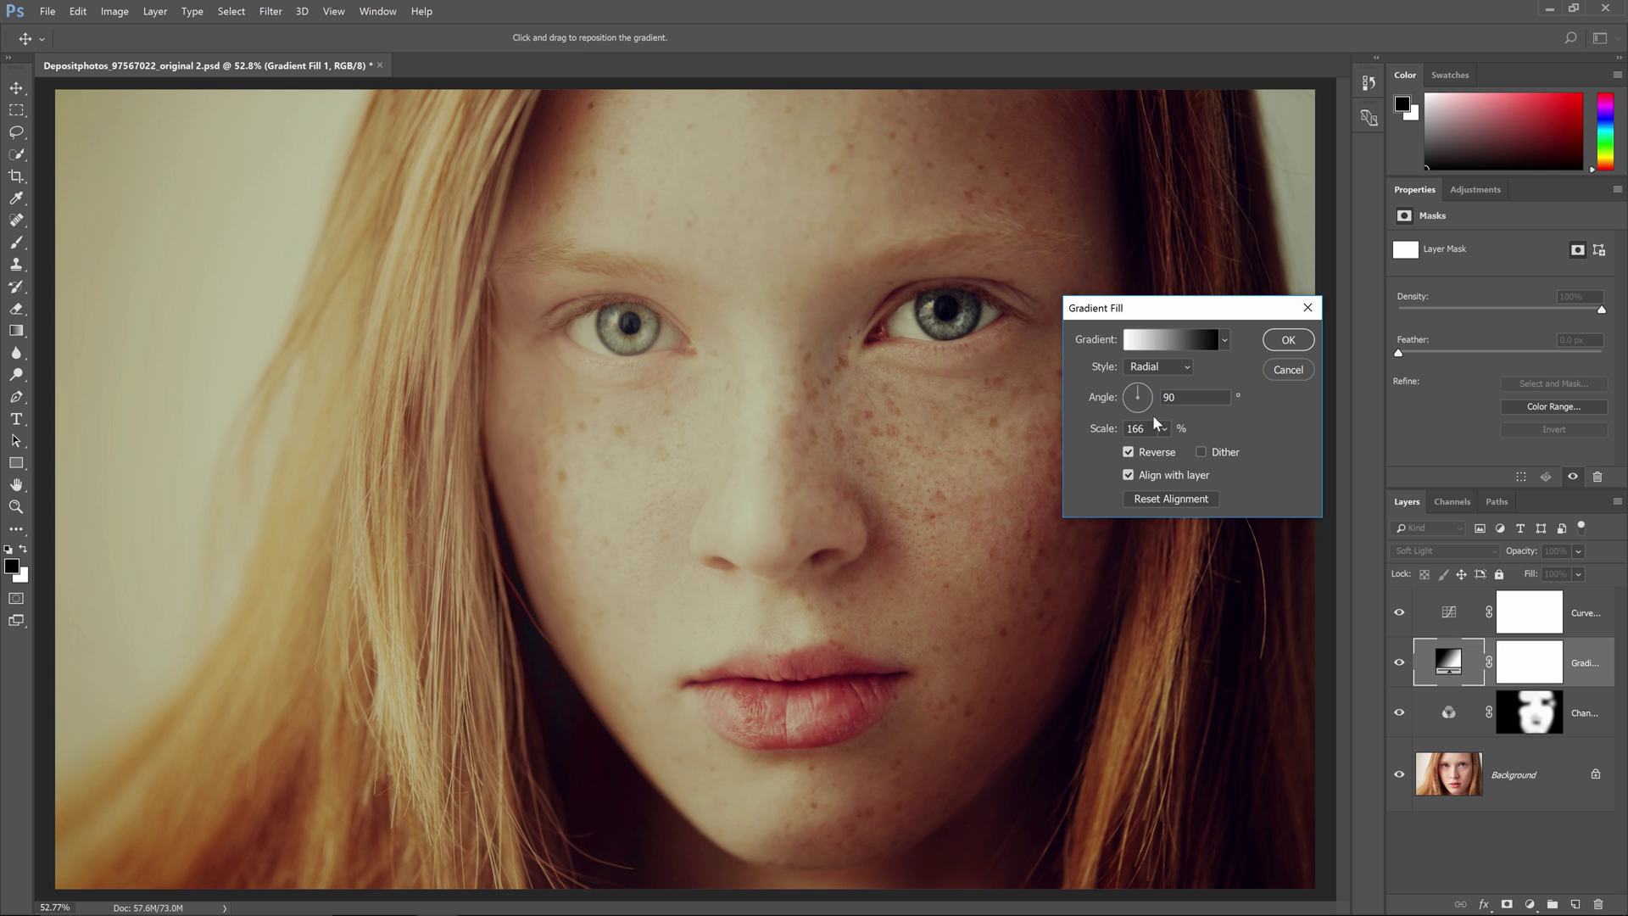
- Confirm the gradient settings, then toggle the Gradient Fill layer's visibility three times to compare, leaving it visible
left_click(1298, 341)
left_click(1401, 663)
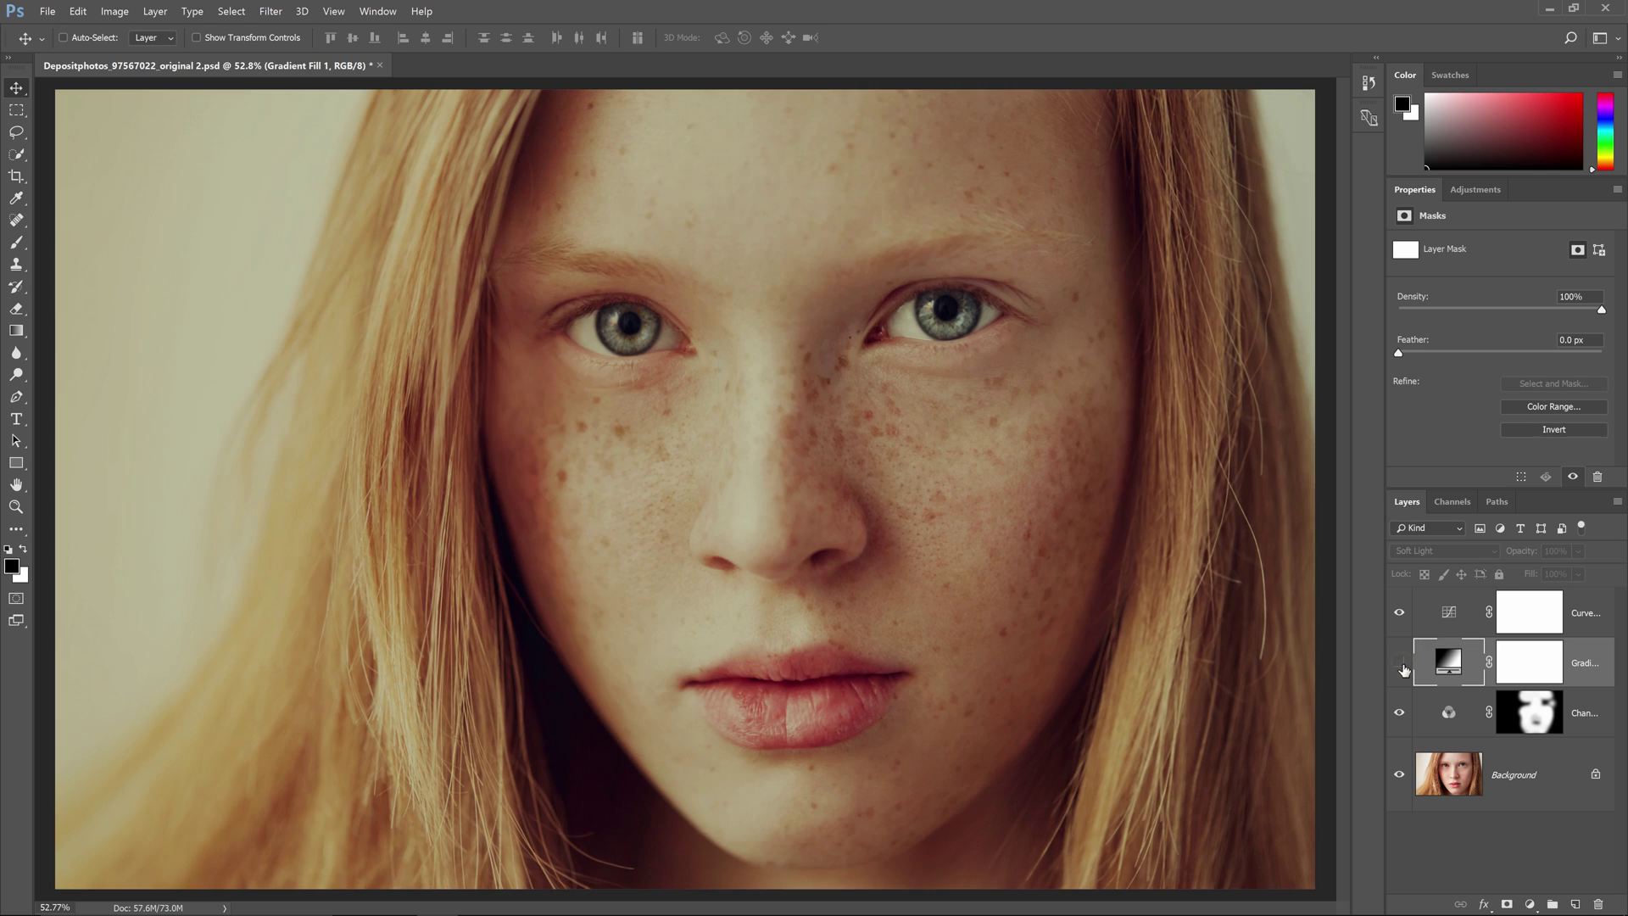
left_click(1400, 663)
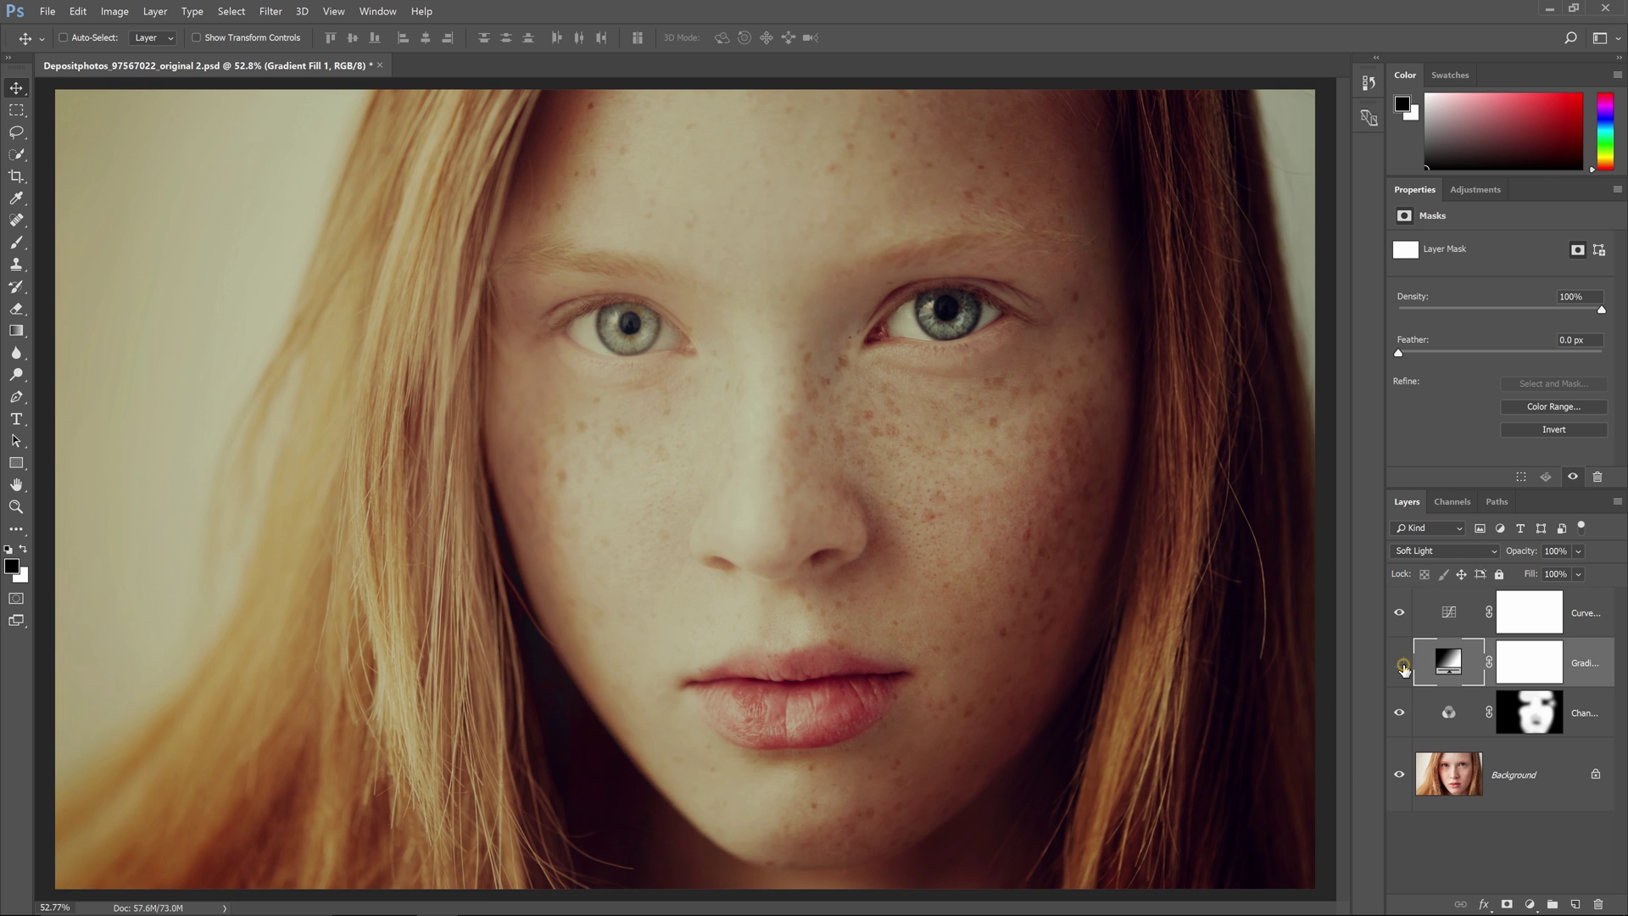
left_click(1401, 663)
left_click(1401, 664)
left_click(1400, 663)
left_click(1401, 664)
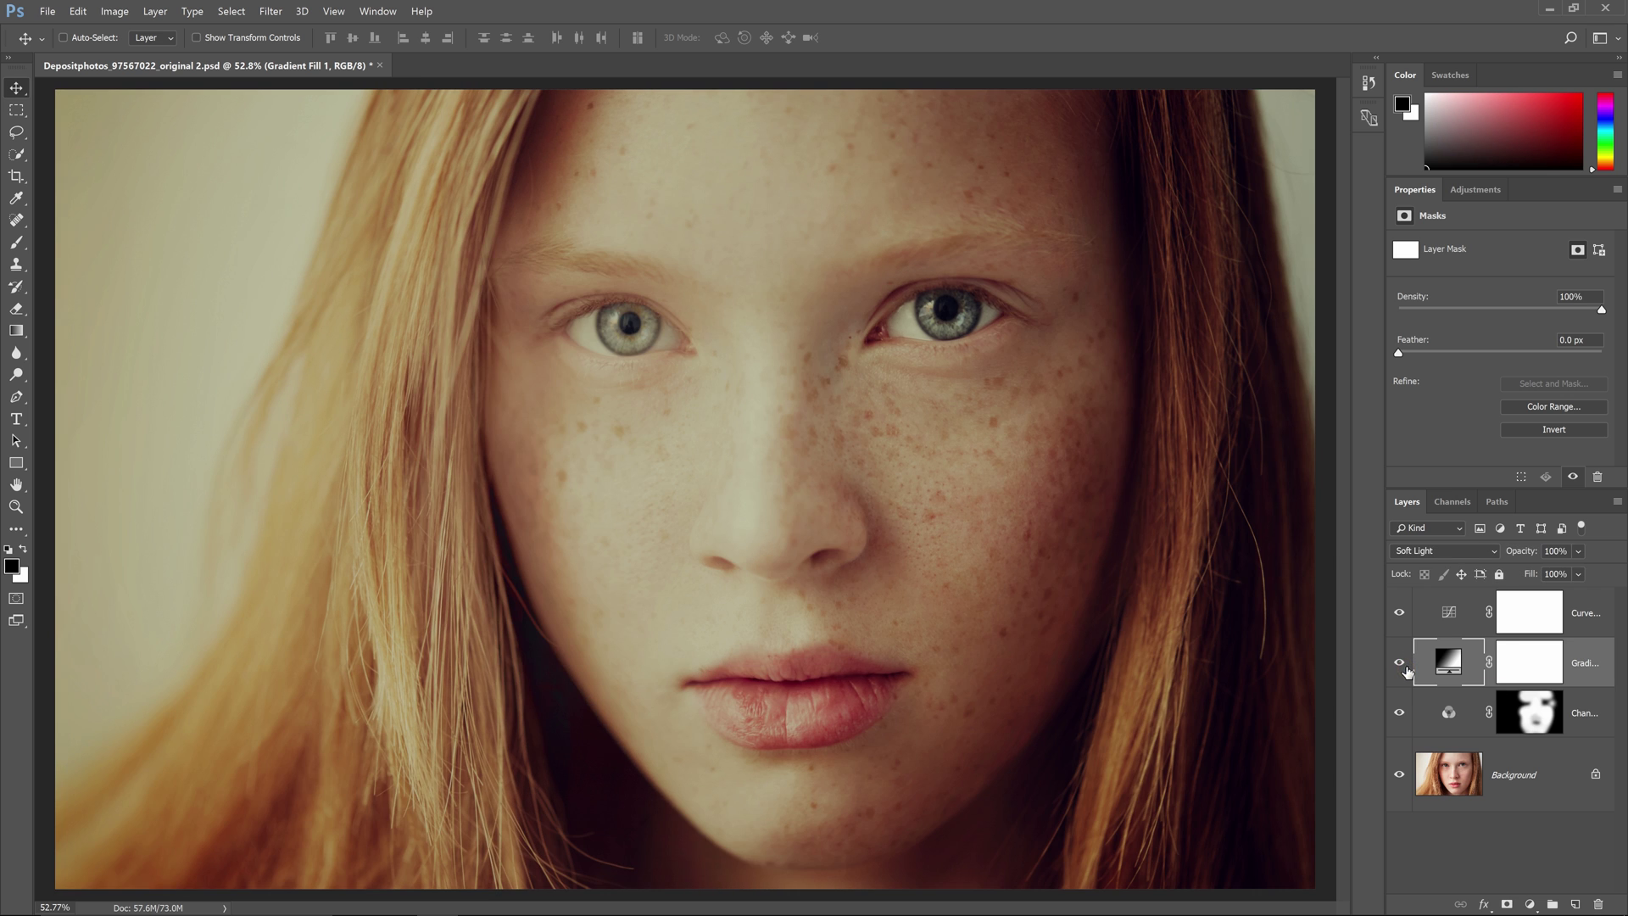